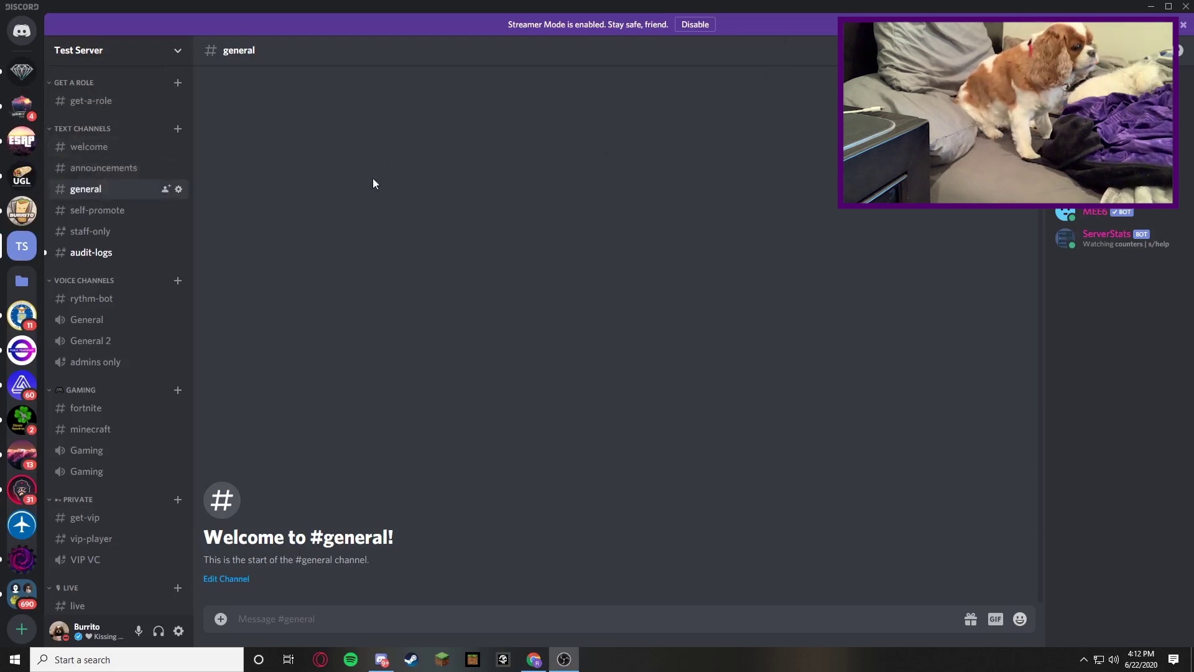
# Switch from Discord to the Chrome window showing Google results for giphy
pyautogui.scroll(-1, 22, 352)
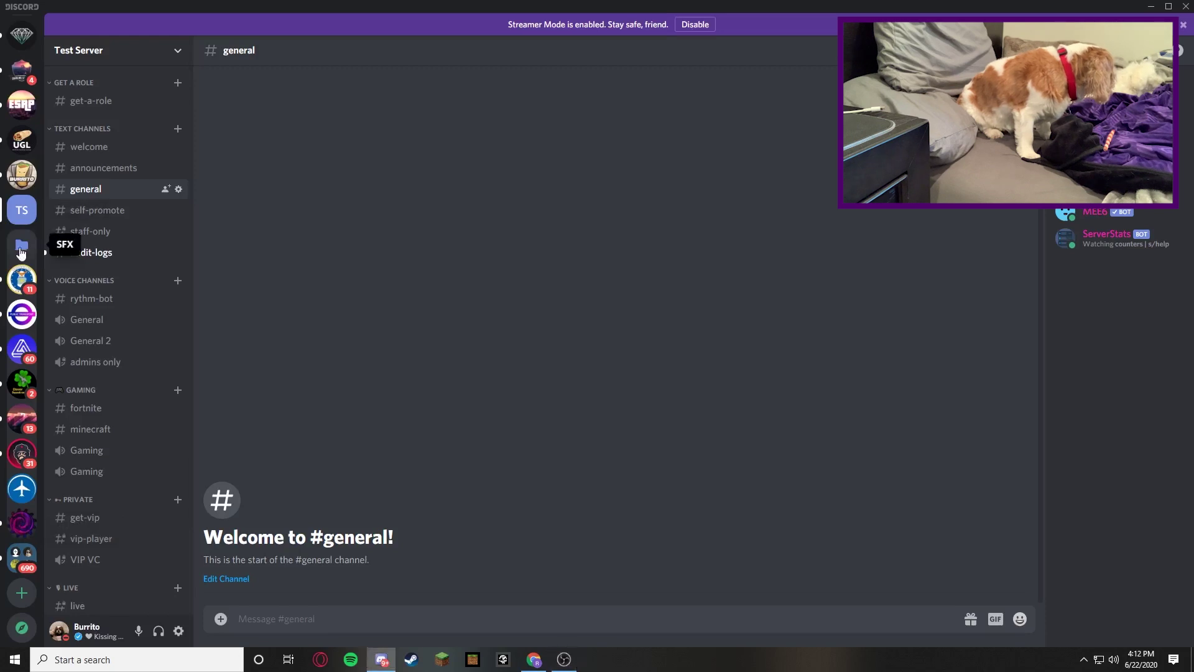
pyautogui.scroll(2, 20, 251)
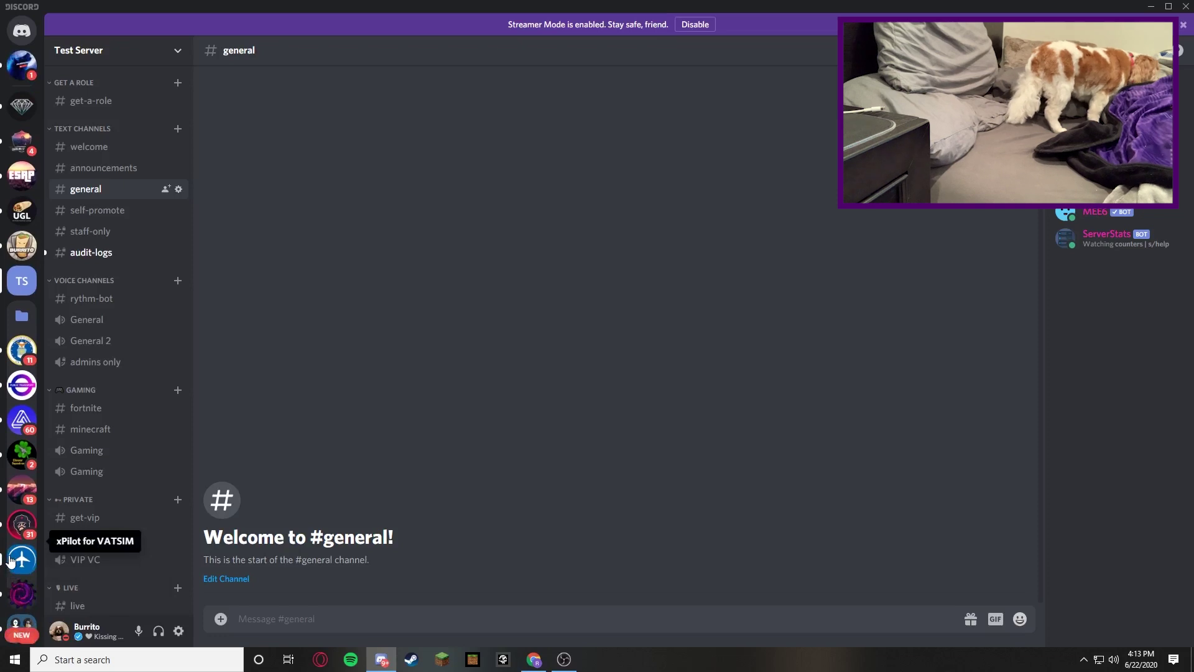
pyautogui.hotkey('alt', 'Tab')
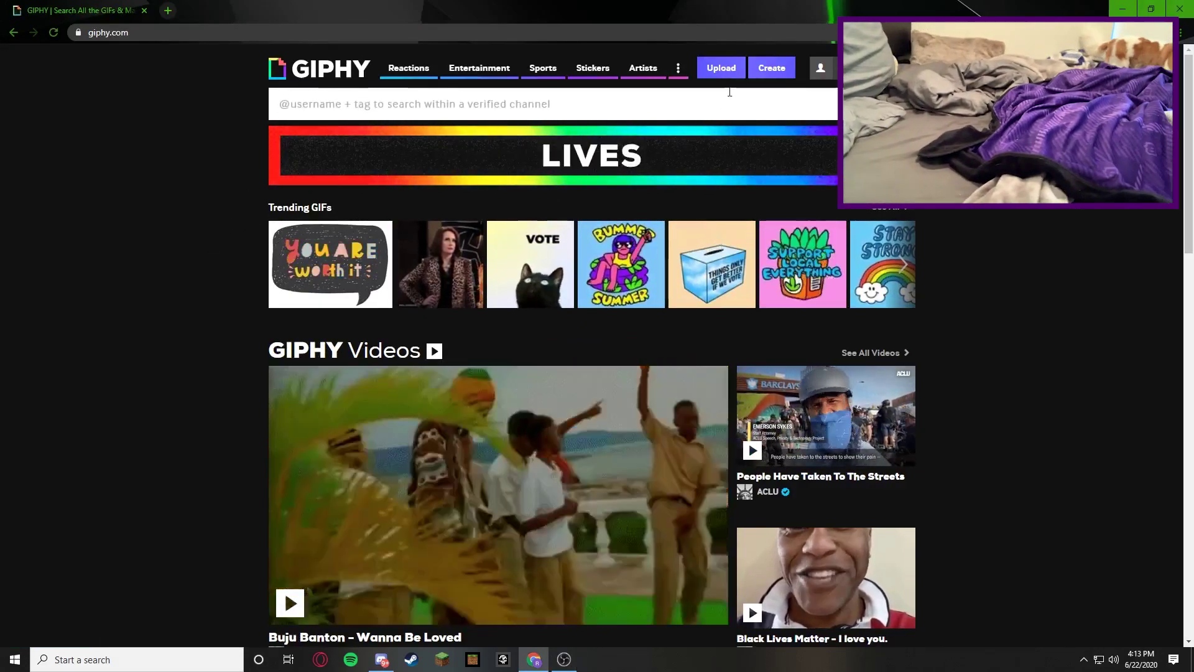
# Start a new GIF from the burrito image with GIPHY Create and reach the Caption step
pyautogui.click(753, 79)
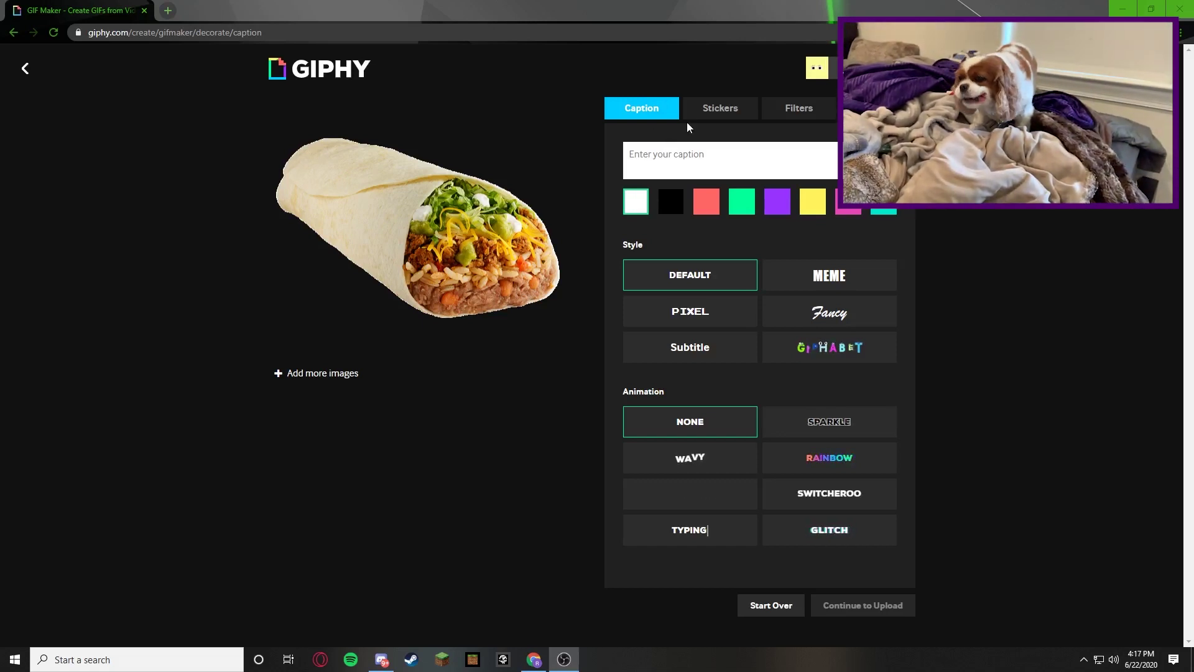
pyautogui.click(698, 163)
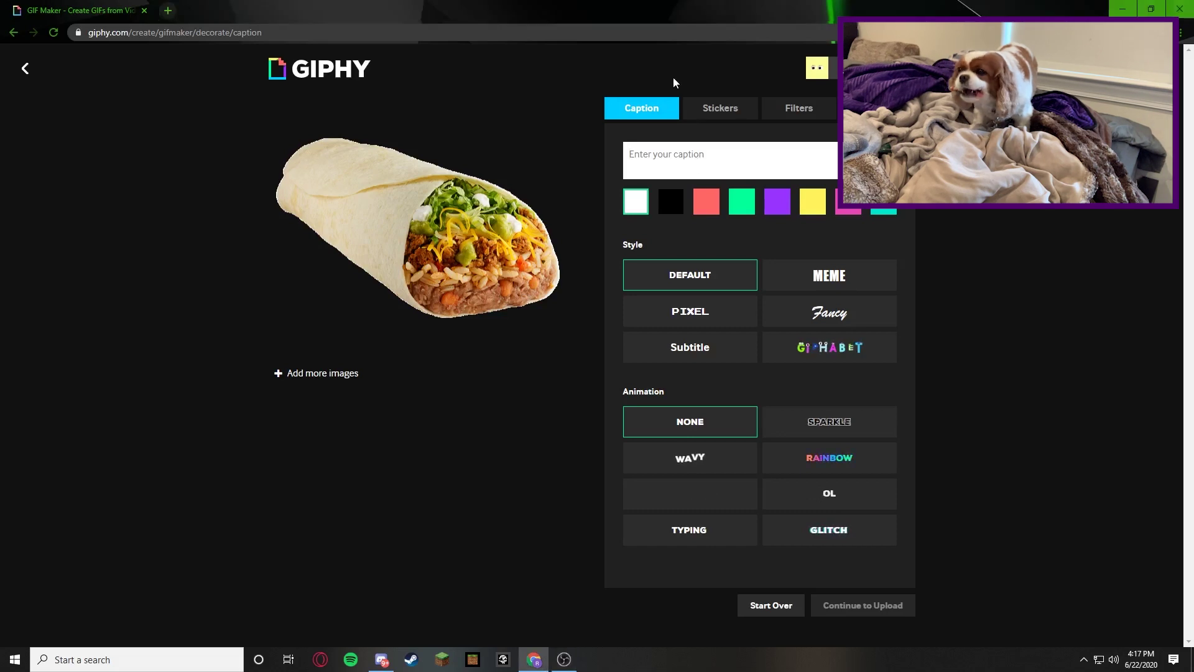
# Caption the burrito 'Test Server' in the MEME style after trying colours and Subtitle
pyautogui.write('Test Server')
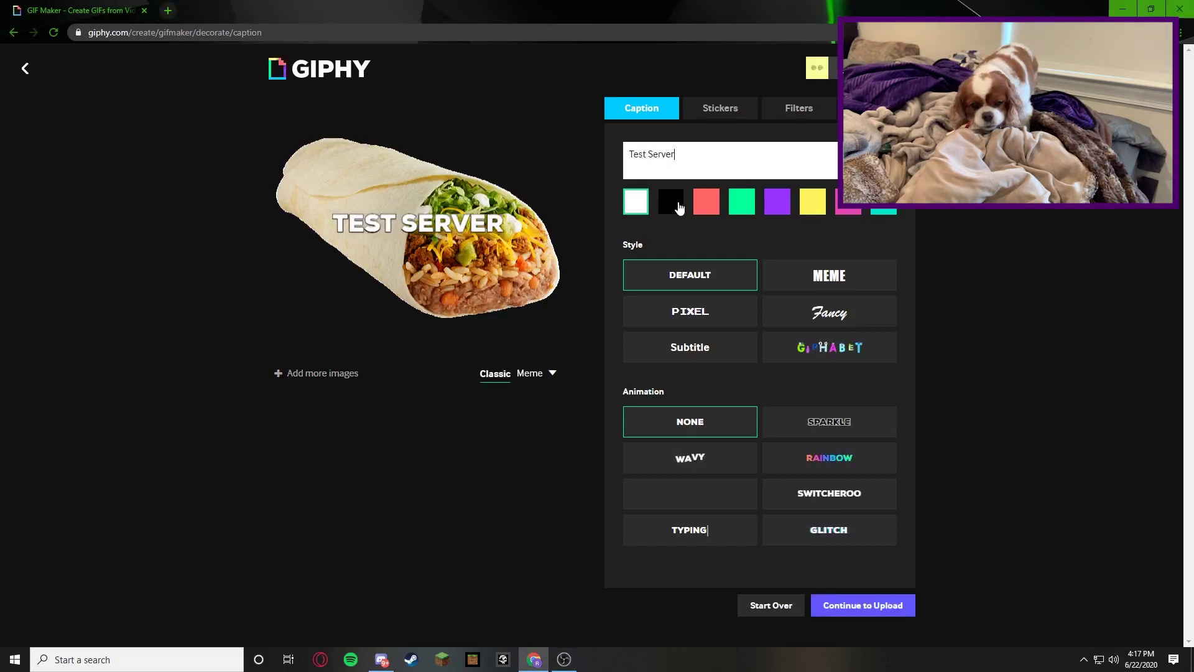
pyautogui.click(679, 205)
pyautogui.click(709, 205)
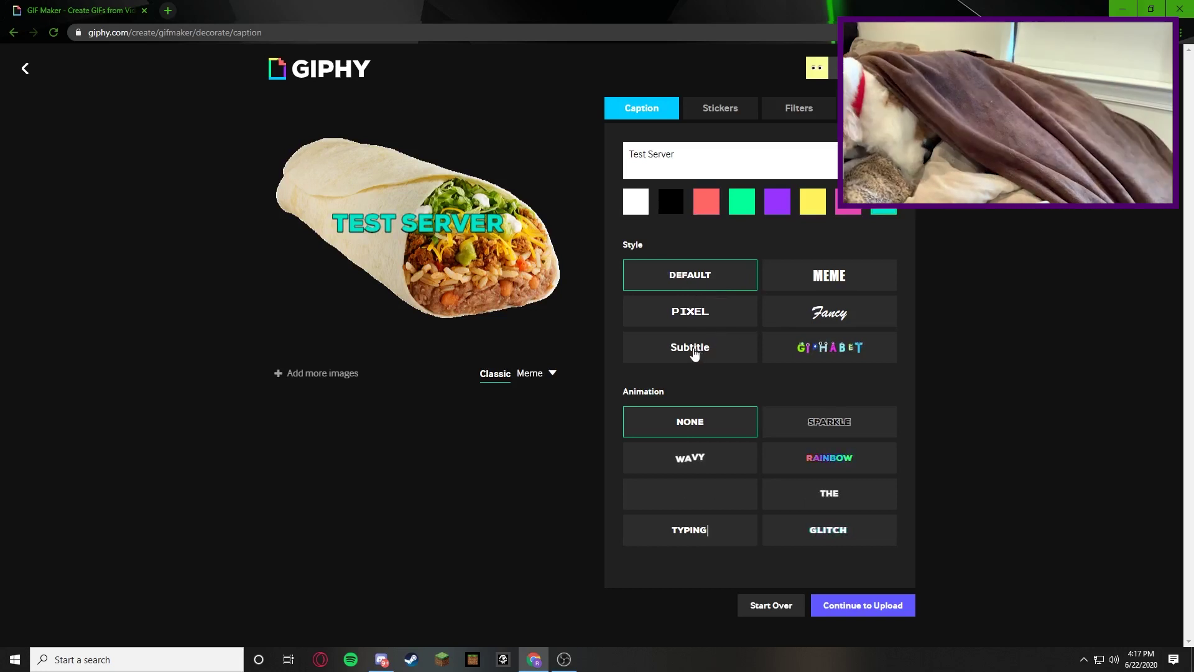
pyautogui.click(682, 348)
pyautogui.click(818, 284)
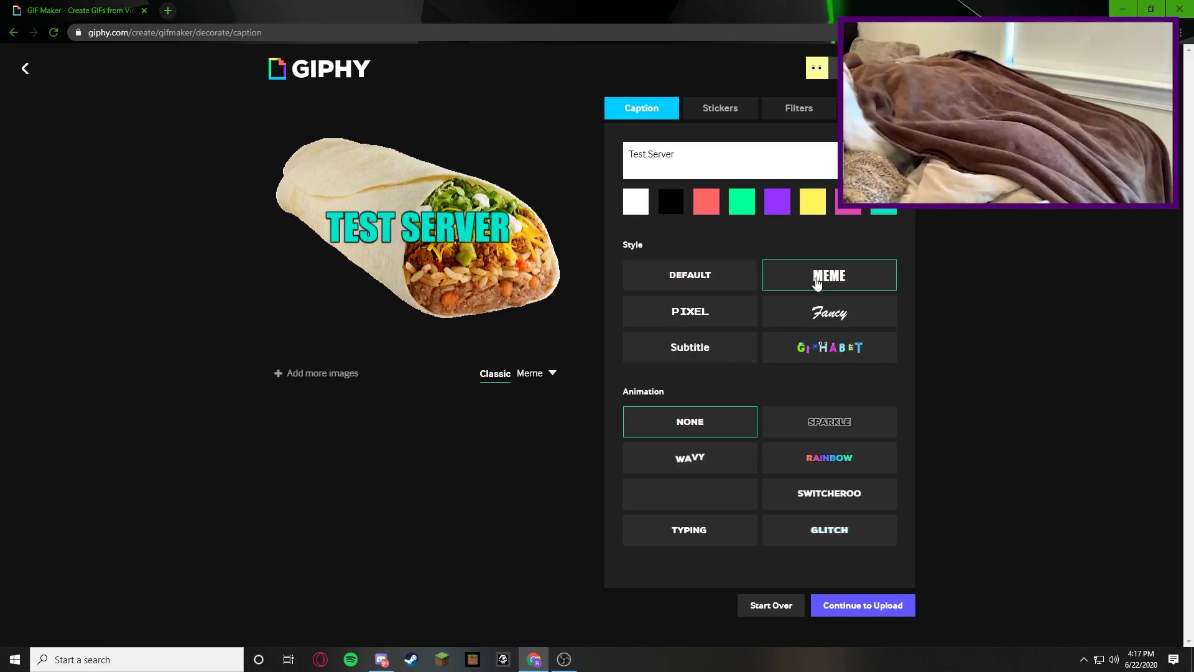
# Move the caption across the burrito's middle and give it the WAVY animation
pyautogui.moveTo(388, 222)
pyautogui.moveTo(398, 243); pyautogui.dragTo(559, 305)
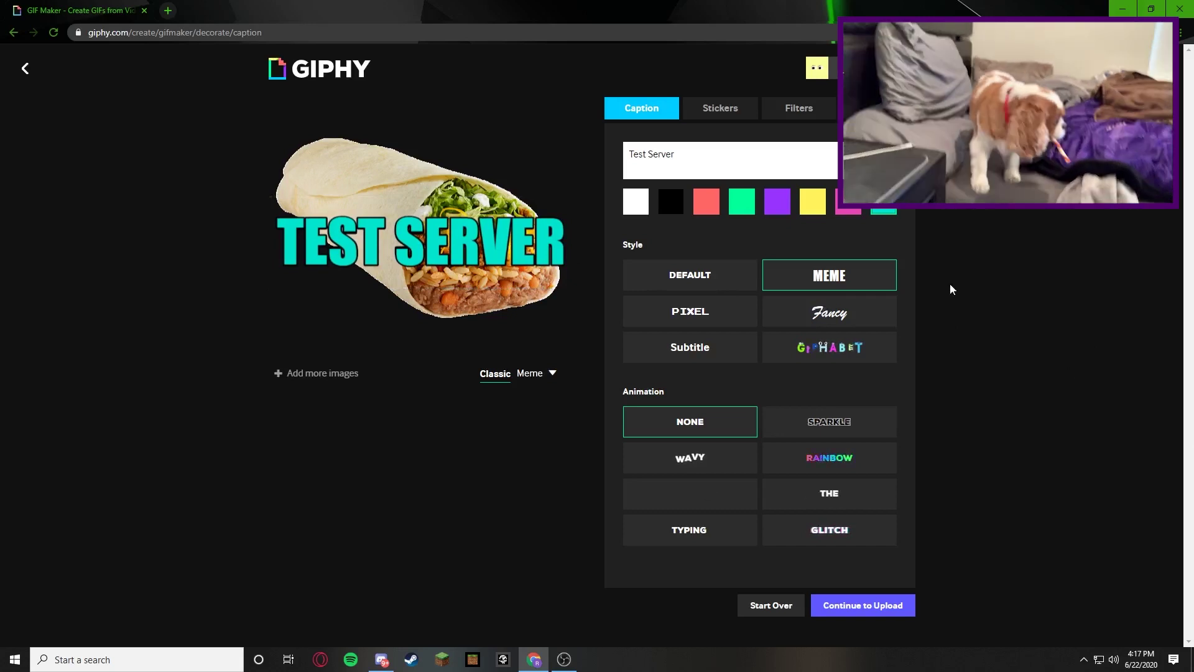
pyautogui.click(719, 457)
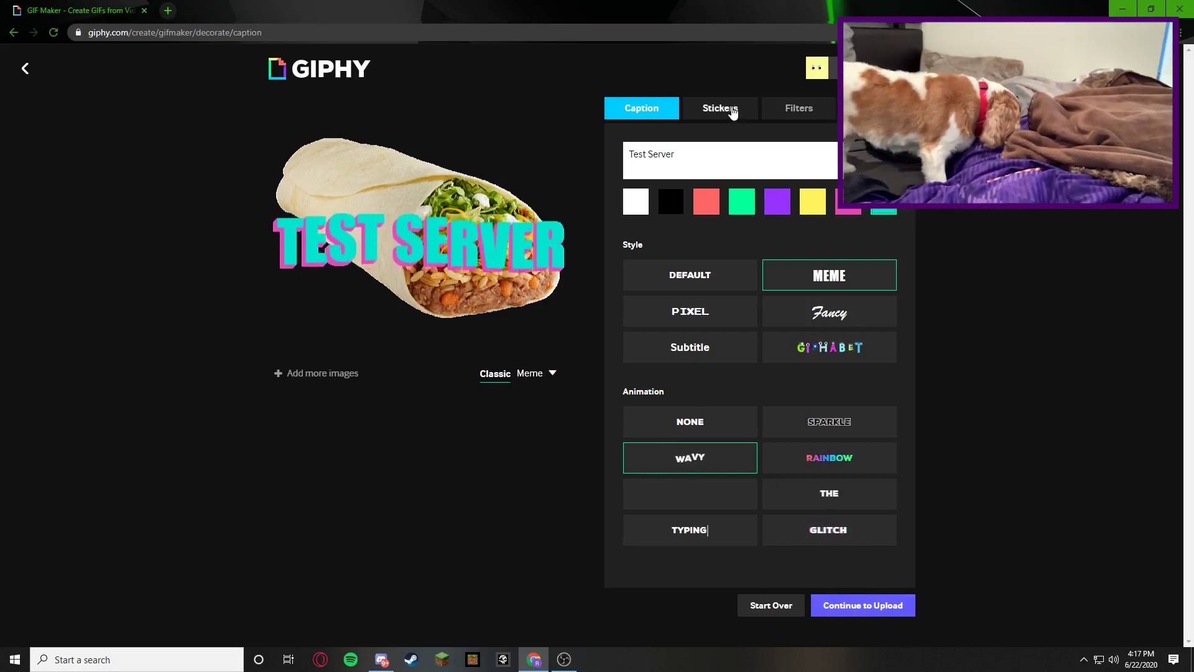
pyautogui.click(721, 109)
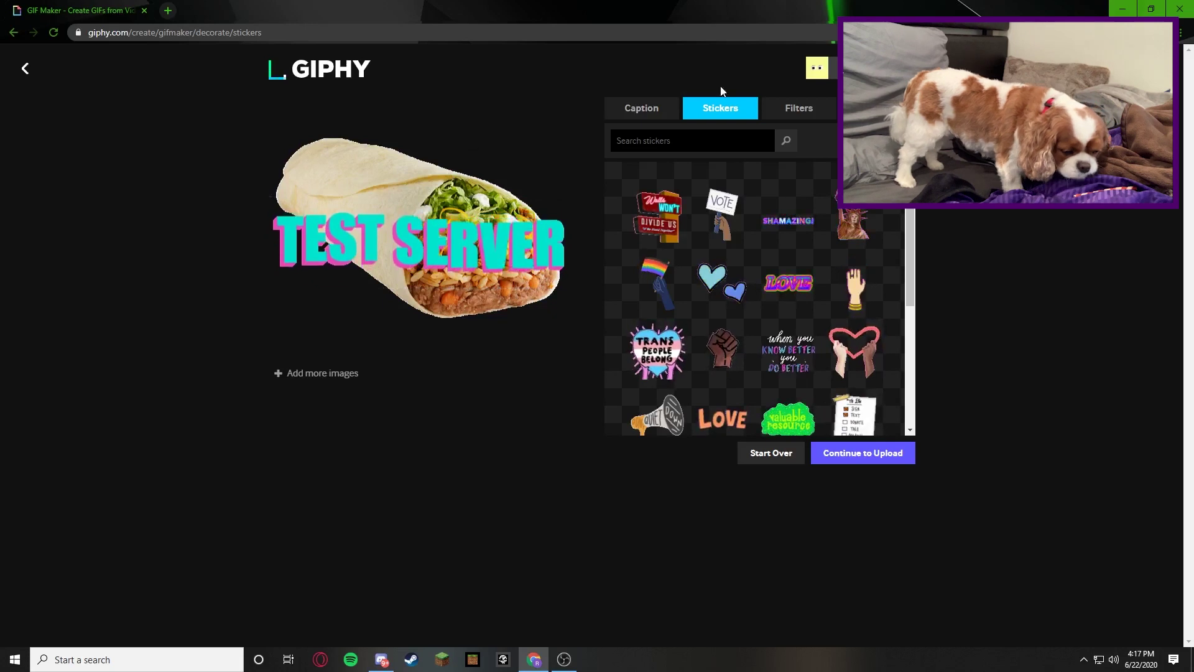
# Preview the Dreamy, VHS, B & W, Semi-Sepia, Rainbow and Glitch filters
pyautogui.click(796, 112)
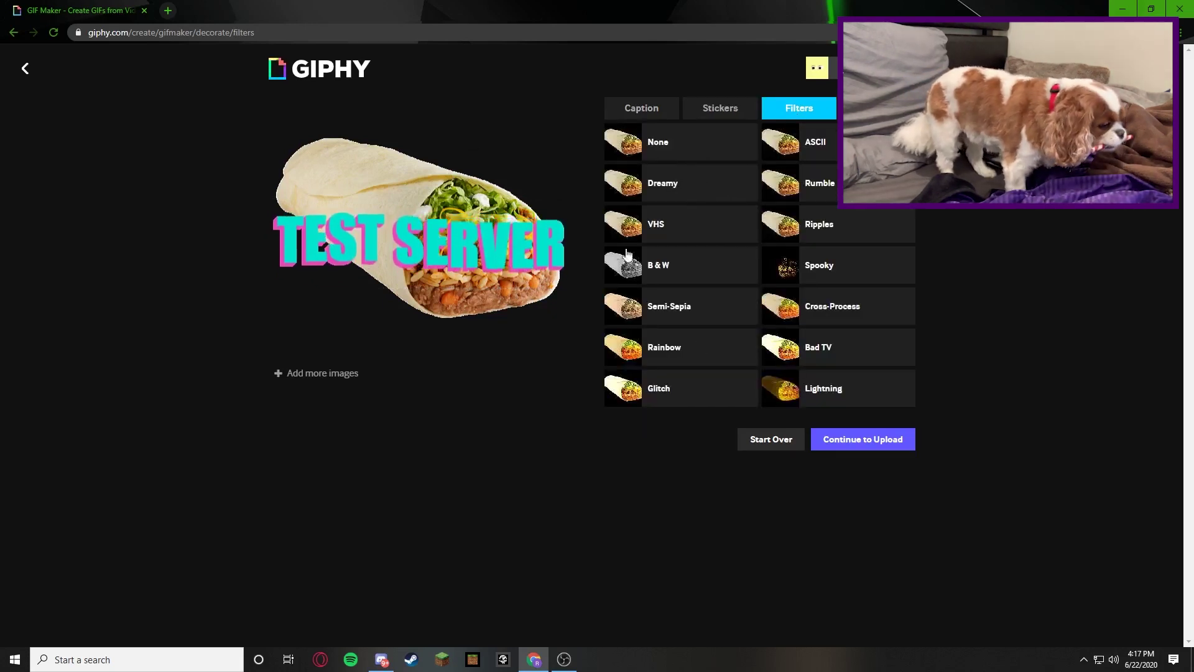
pyautogui.click(669, 186)
pyautogui.click(683, 244)
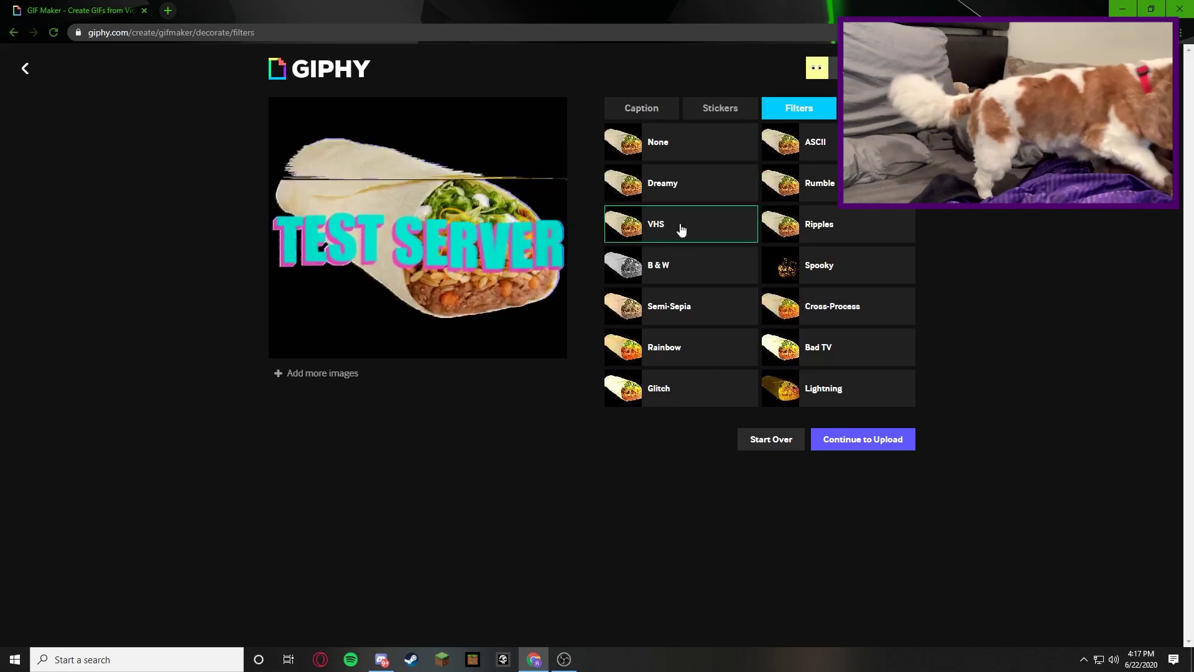
pyautogui.click(672, 265)
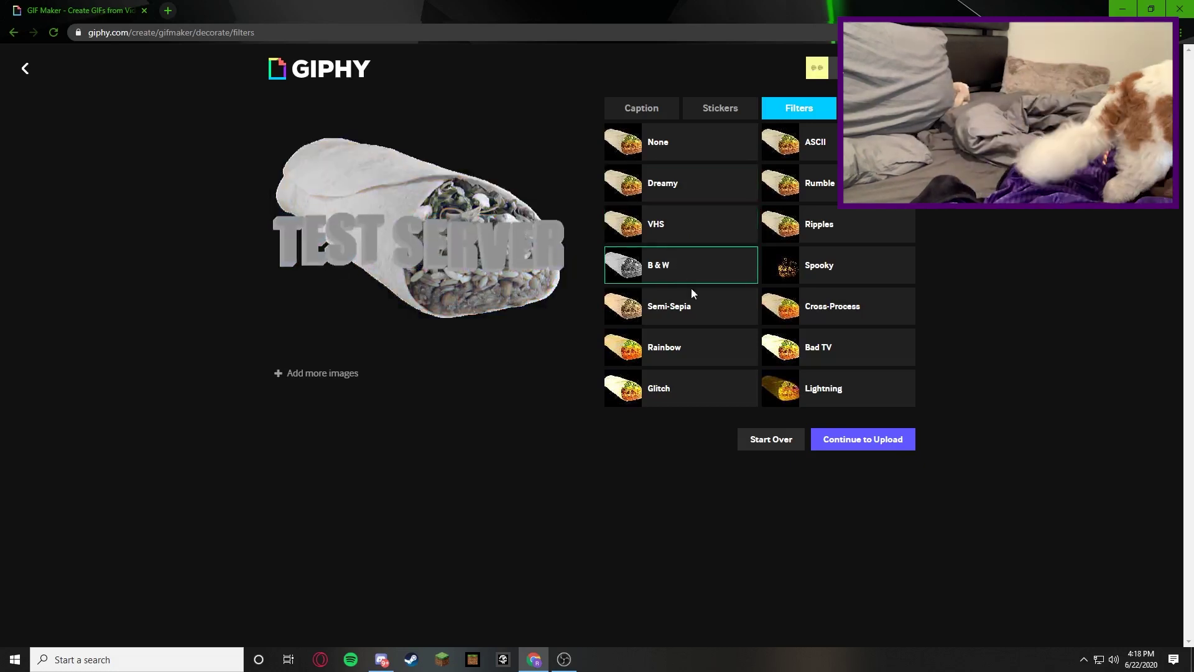
pyautogui.click(693, 310)
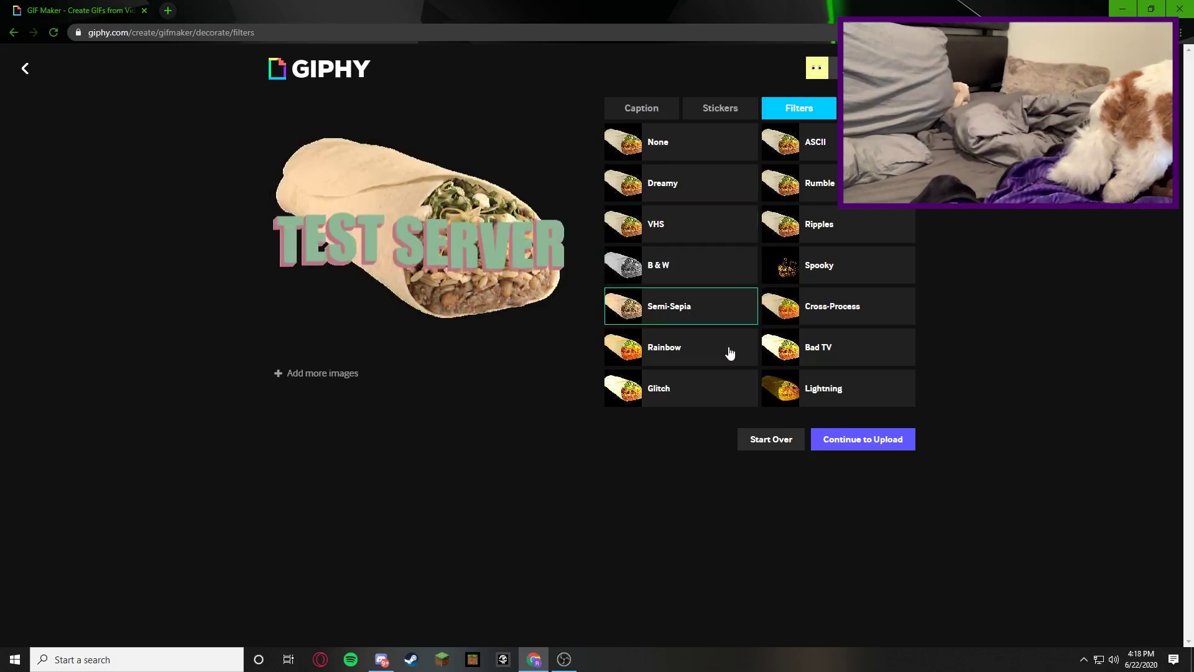
pyautogui.click(673, 356)
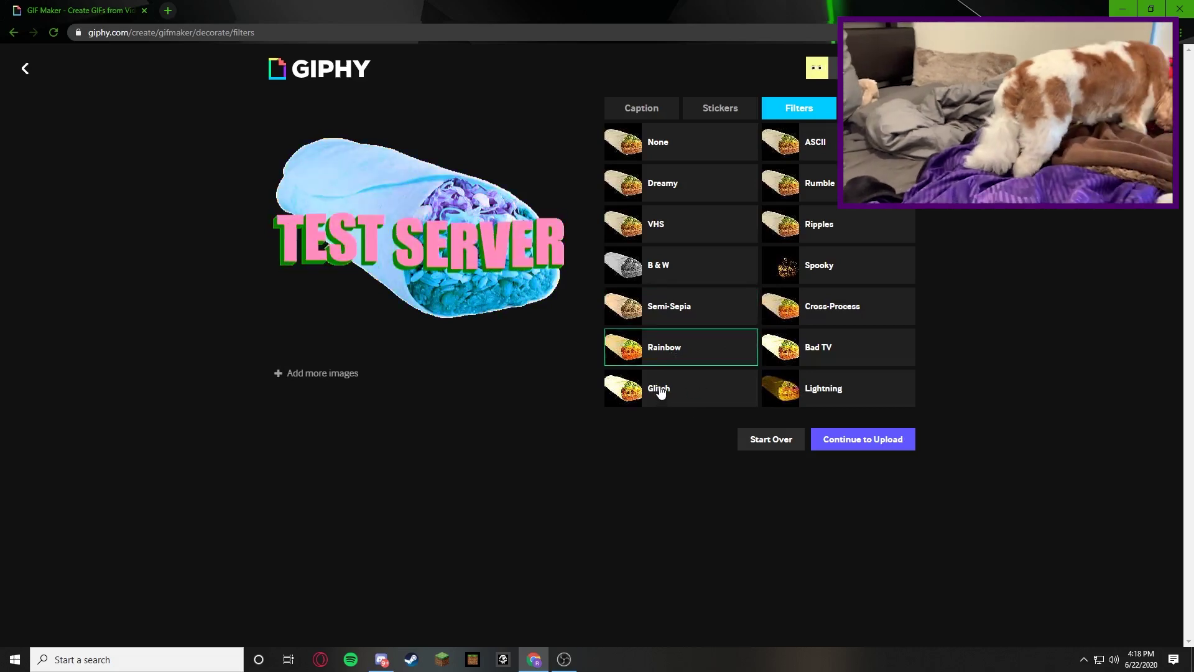
pyautogui.click(660, 390)
# Preview Lightning, Bad TV, Cross-Process and ASCII, then apply the Rumble filter
pyautogui.click(853, 387)
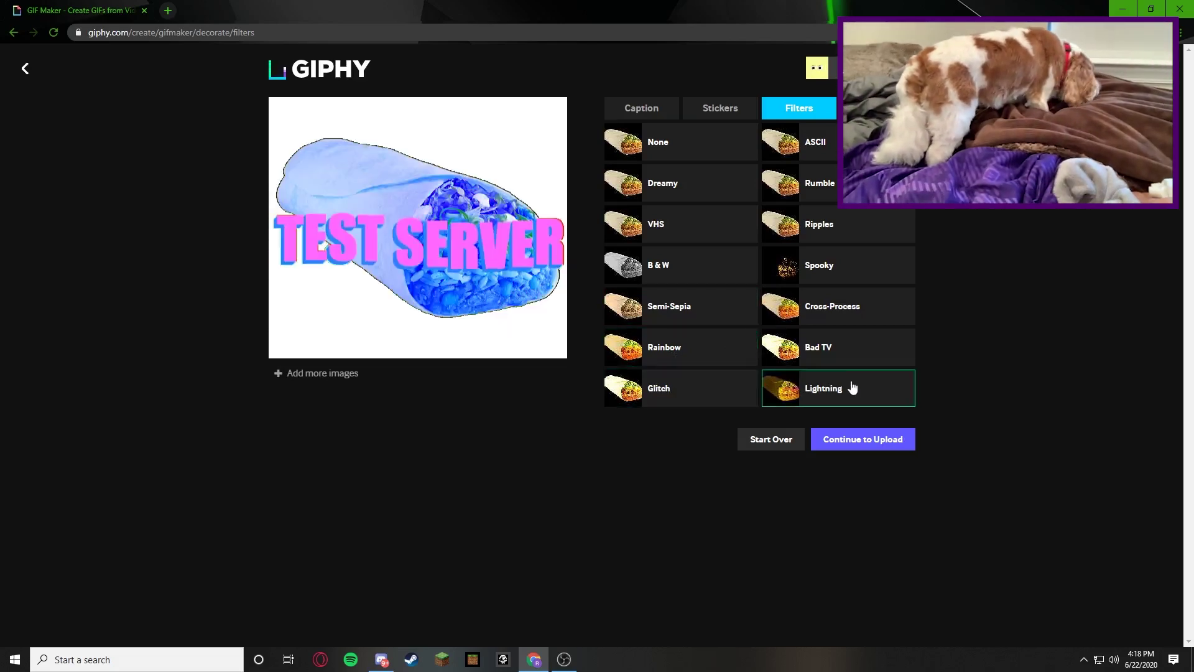
pyautogui.click(868, 347)
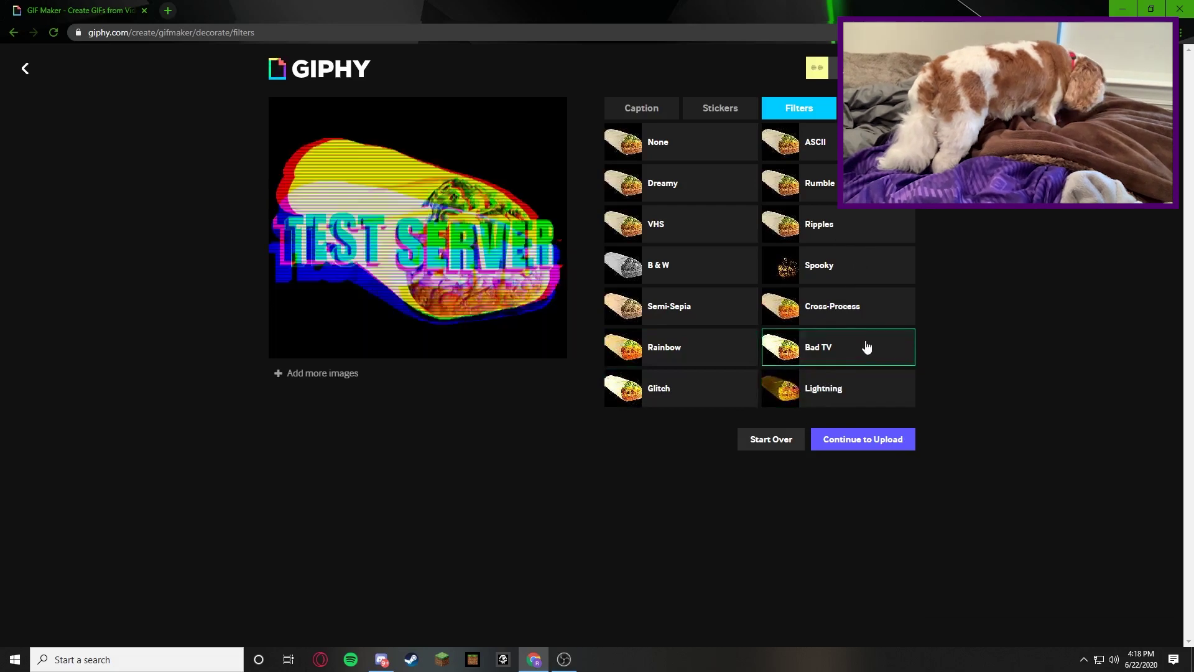
pyautogui.click(870, 316)
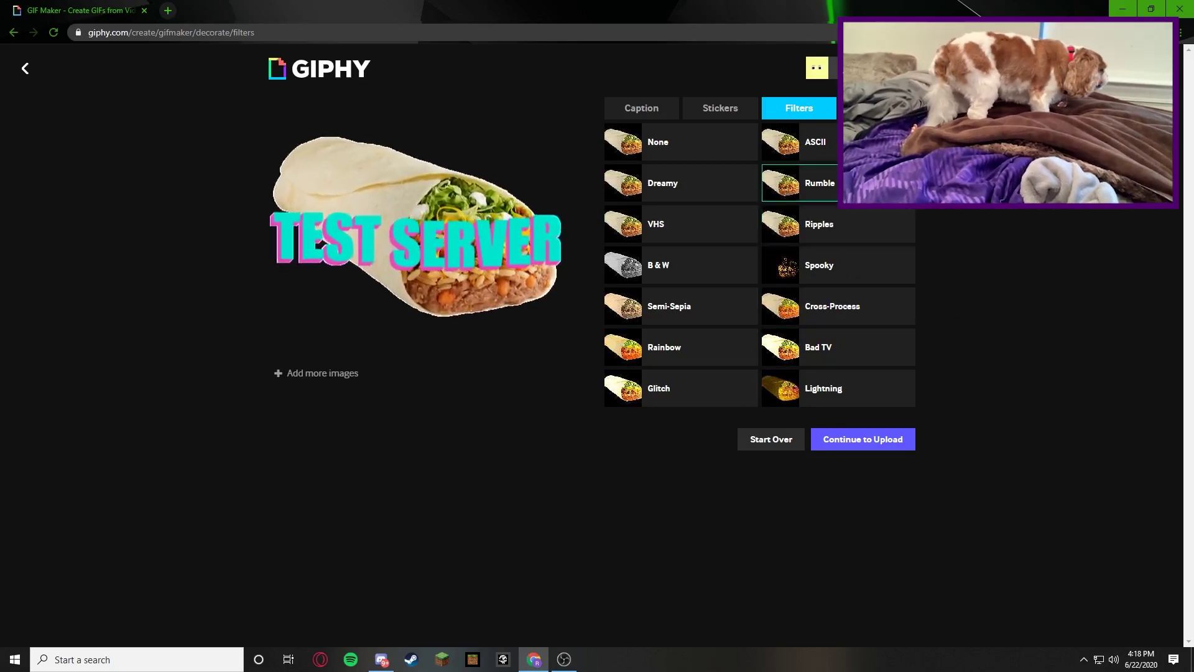
pyautogui.click(871, 142)
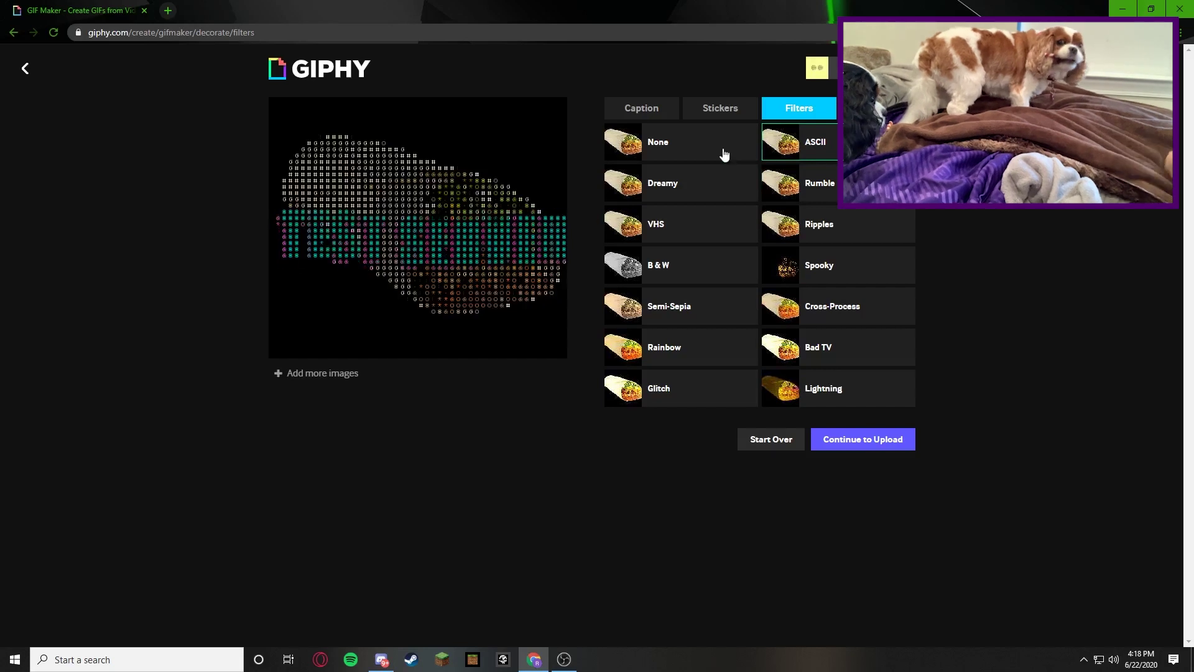
pyautogui.click(768, 188)
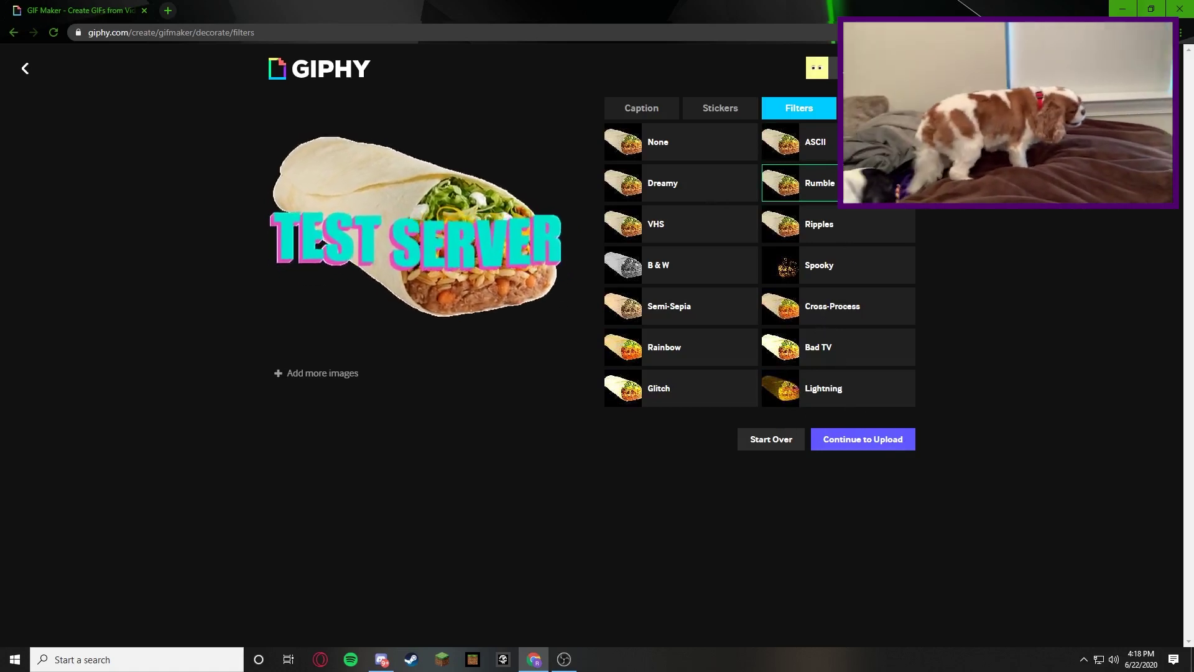
pyautogui.click(878, 107)
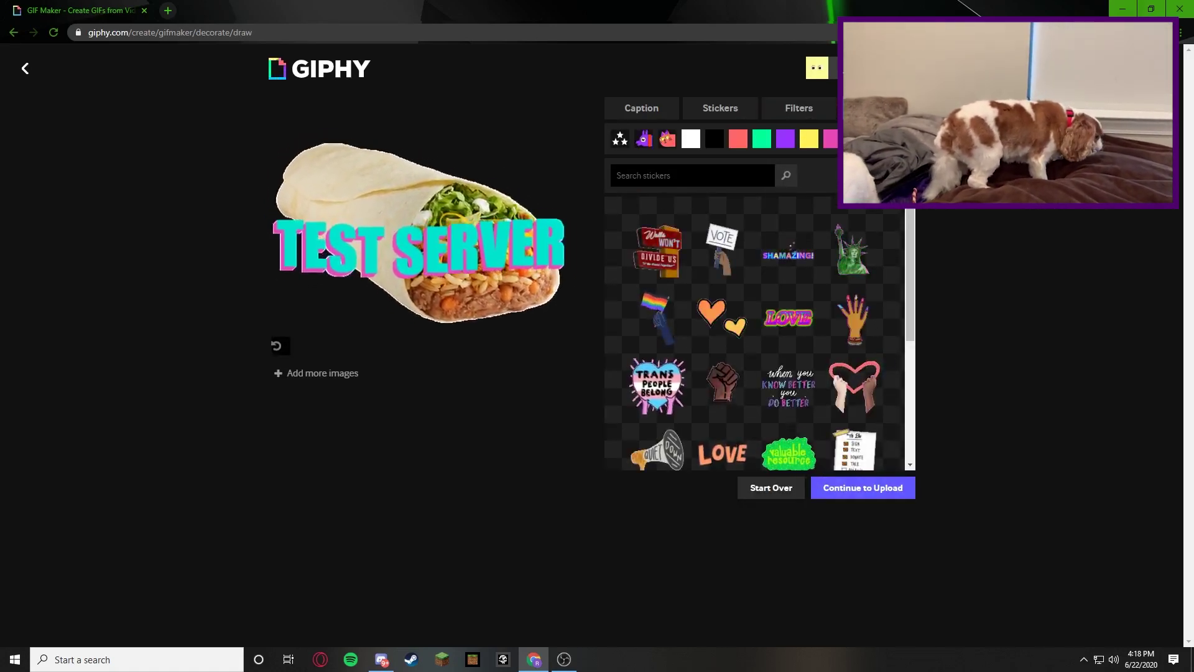
# Continue to upload and publish the TEST SERVER burrito GIF to GIPHY
pyautogui.click(850, 491)
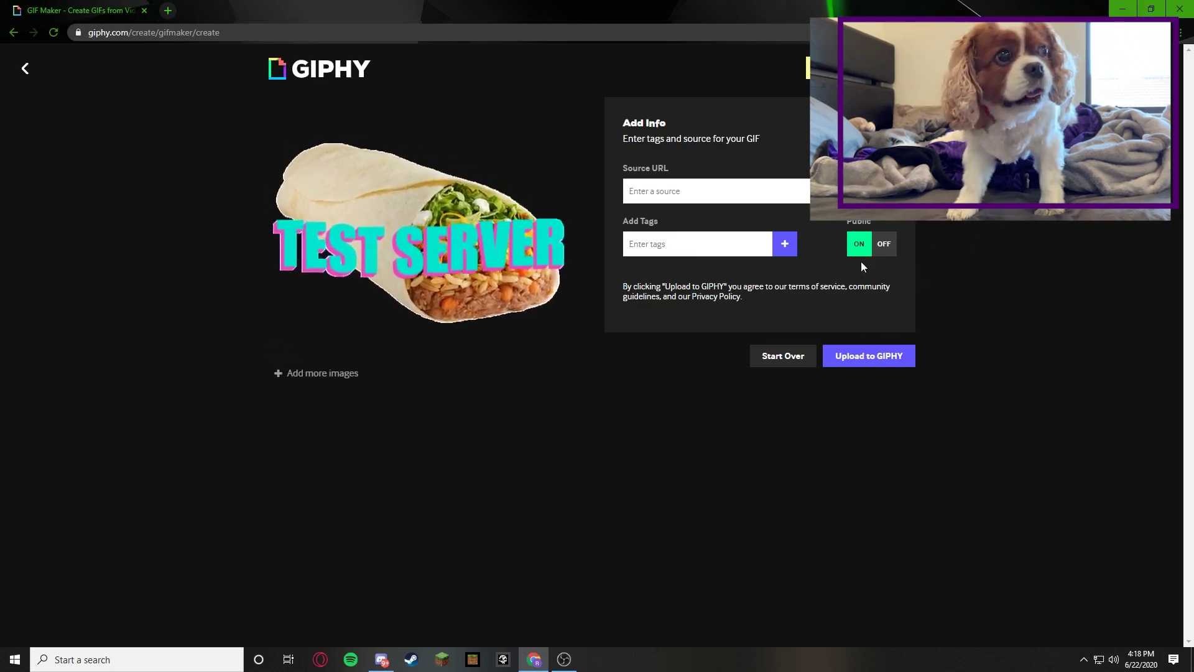
pyautogui.click(859, 367)
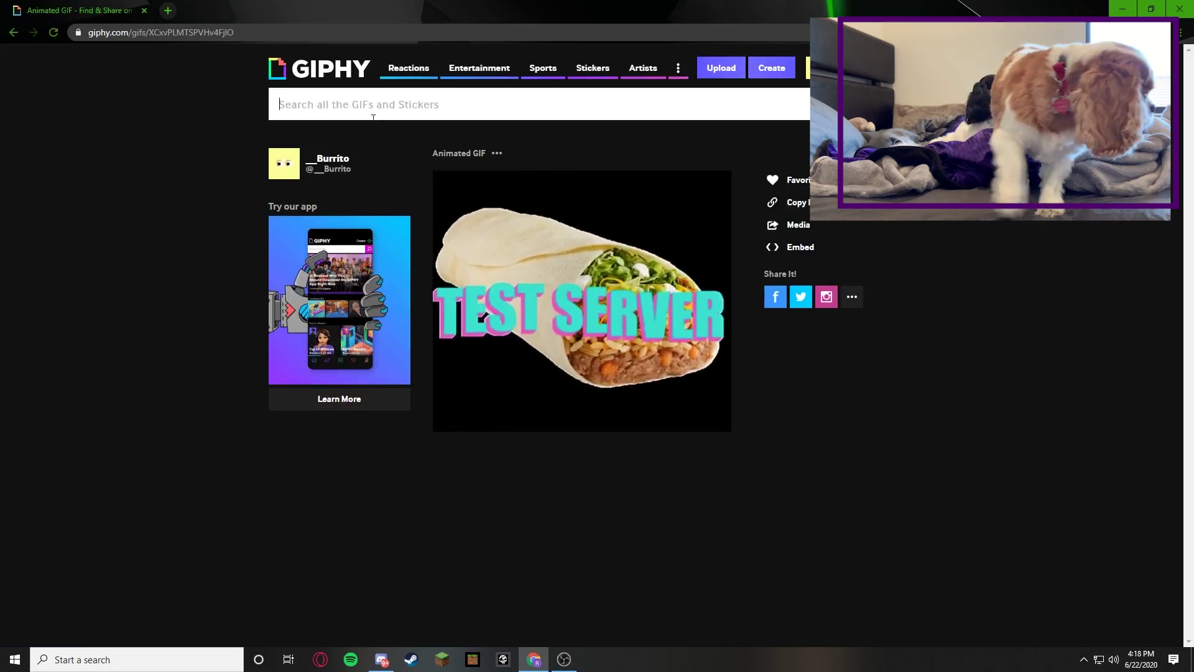
# Download the GIF's Small version, drop it on the desktop, and maximise Discord
pyautogui.click(797, 227)
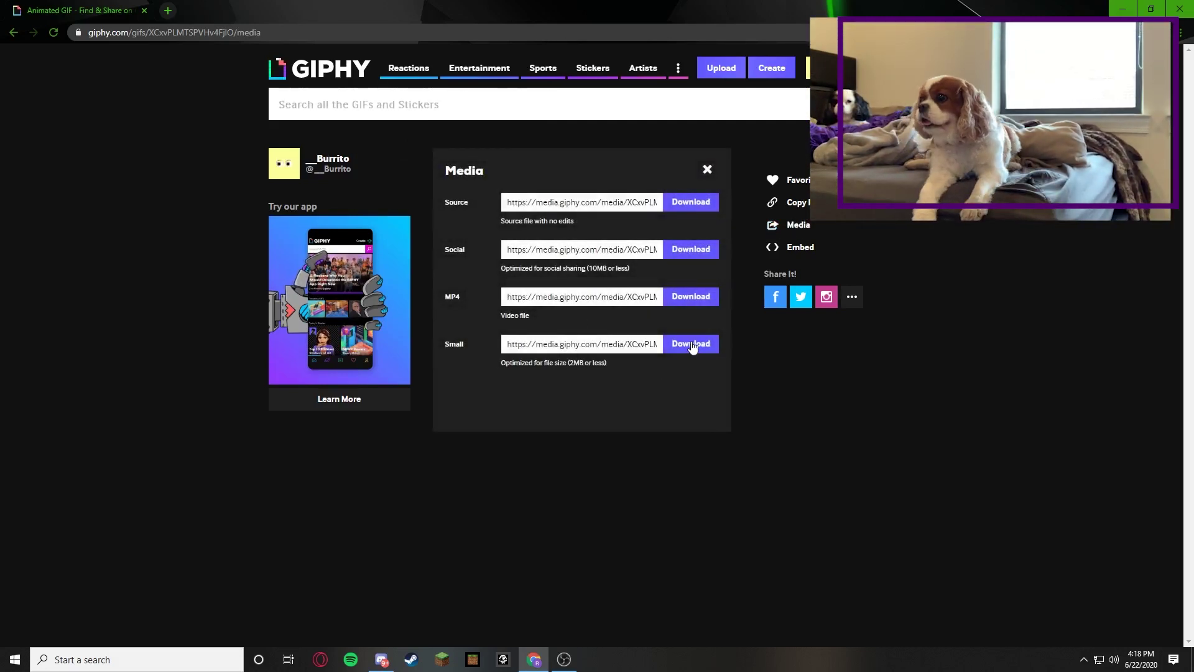
pyautogui.click(692, 345)
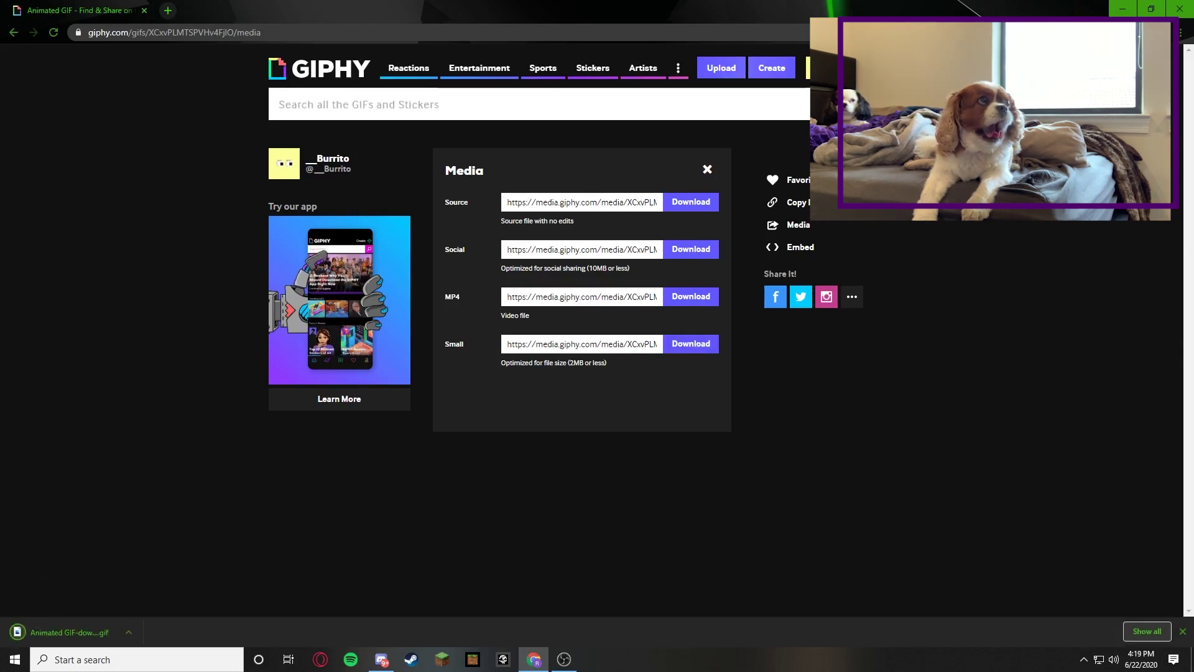
pyautogui.click(1141, 8)
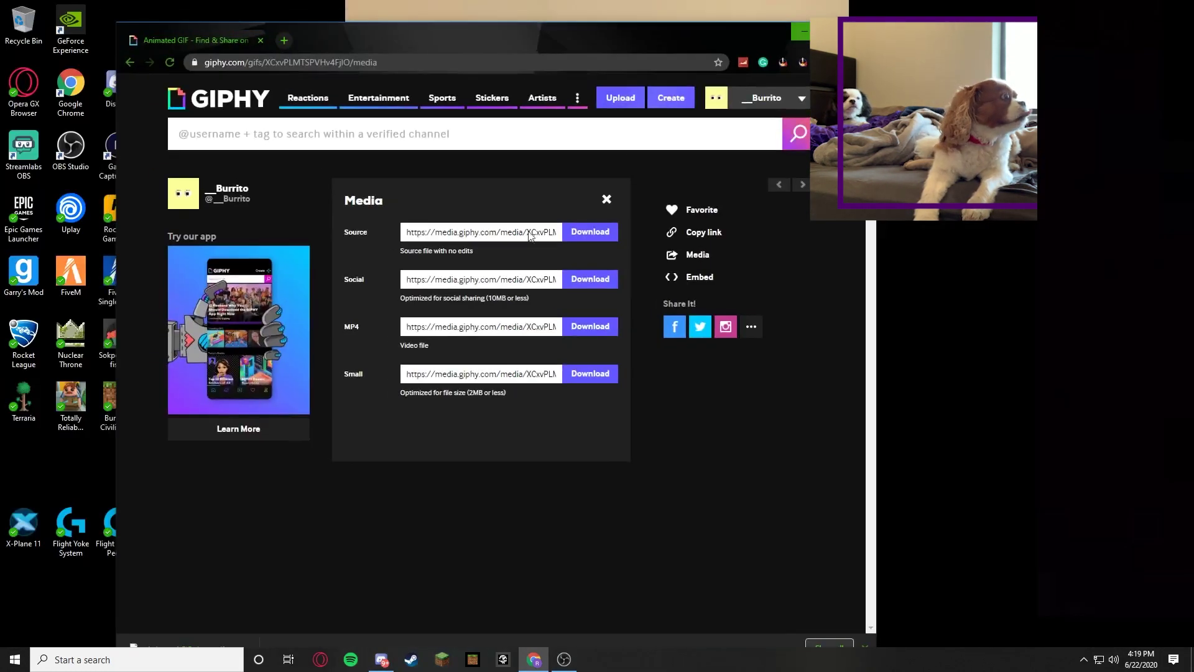
pyautogui.moveTo(659, 38); pyautogui.dragTo(660, 16)
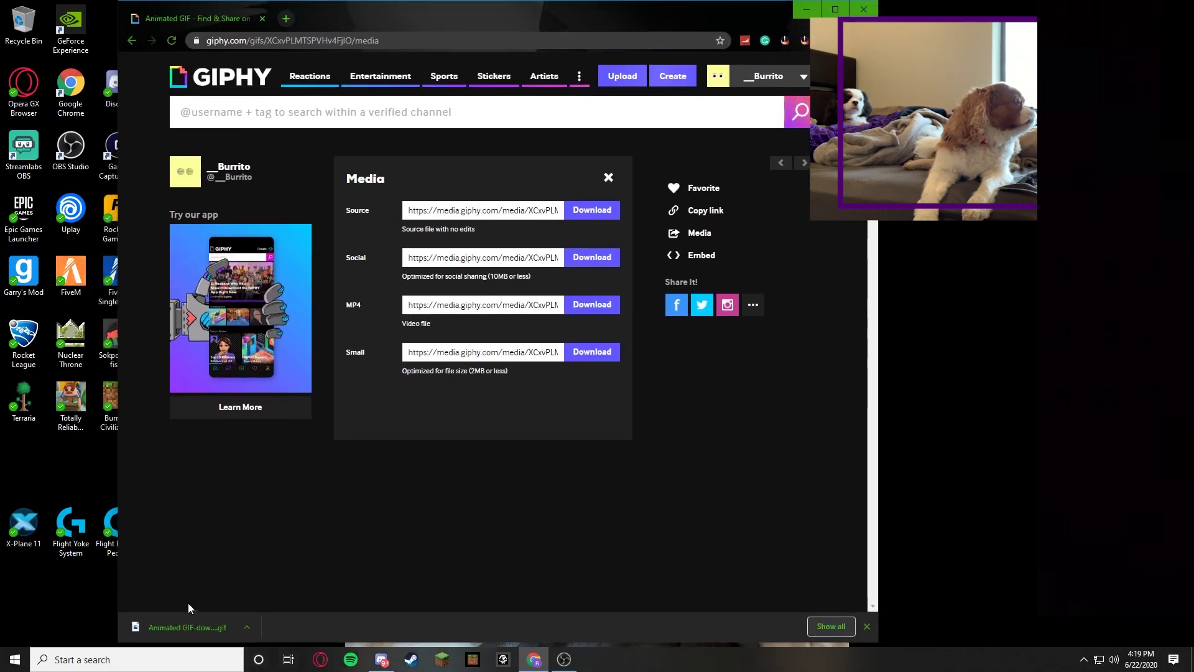
pyautogui.moveTo(187, 627); pyautogui.dragTo(350, 520)
pyautogui.moveTo(999, 423); pyautogui.dragTo(950, 427)
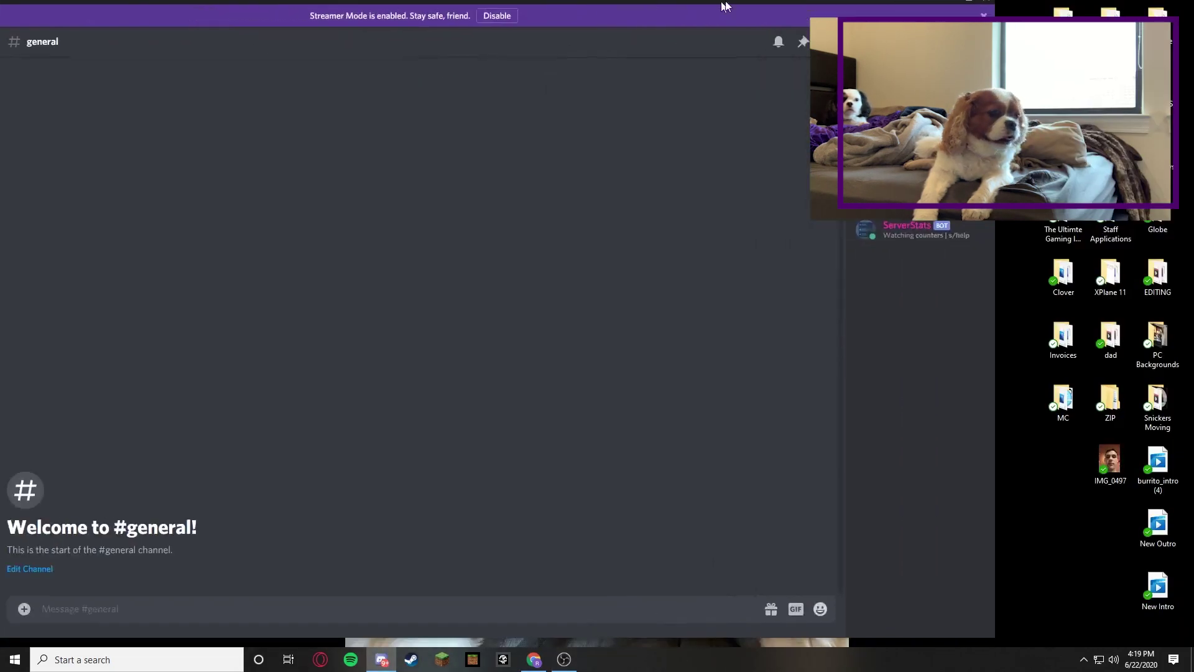
pyautogui.doubleClick(725, 6)
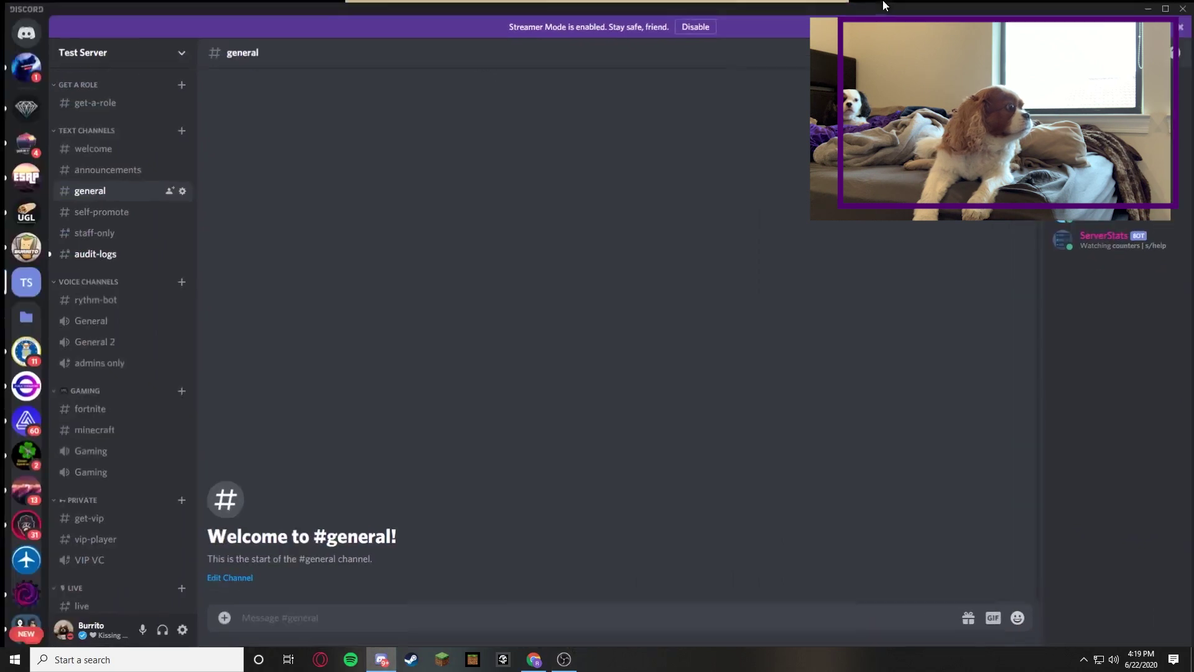
# Switch to the Ultimate Gaming Lounge server and open its Server Settings overview
pyautogui.click(88, 56)
pyautogui.click(119, 65)
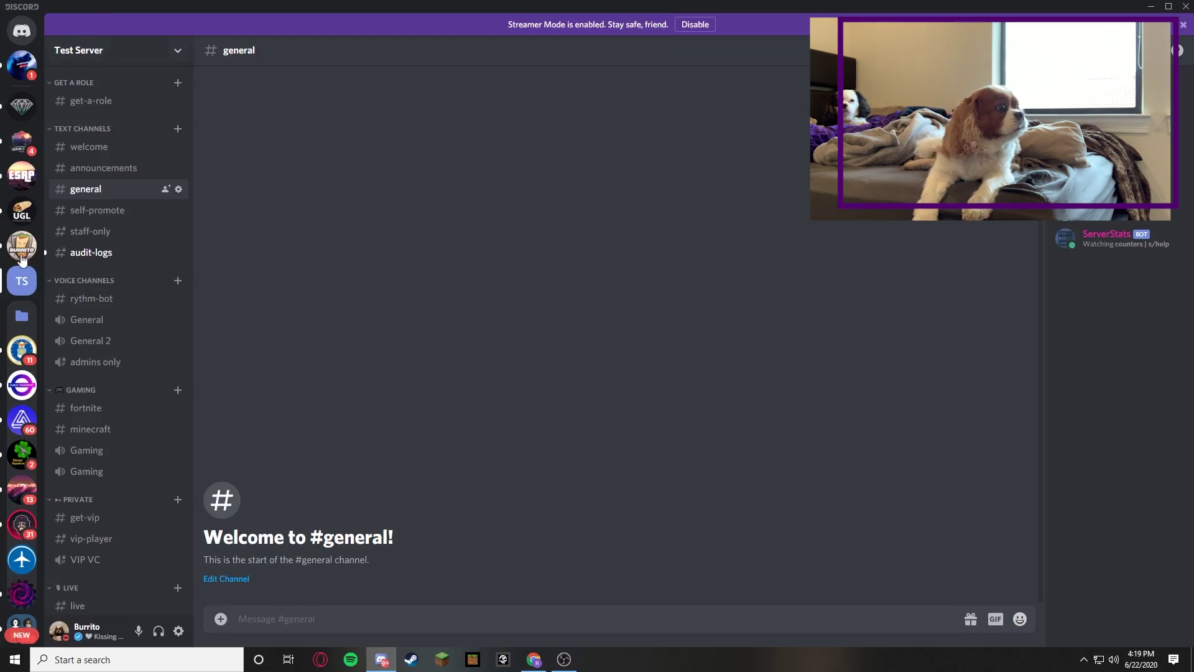
pyautogui.click(34, 208)
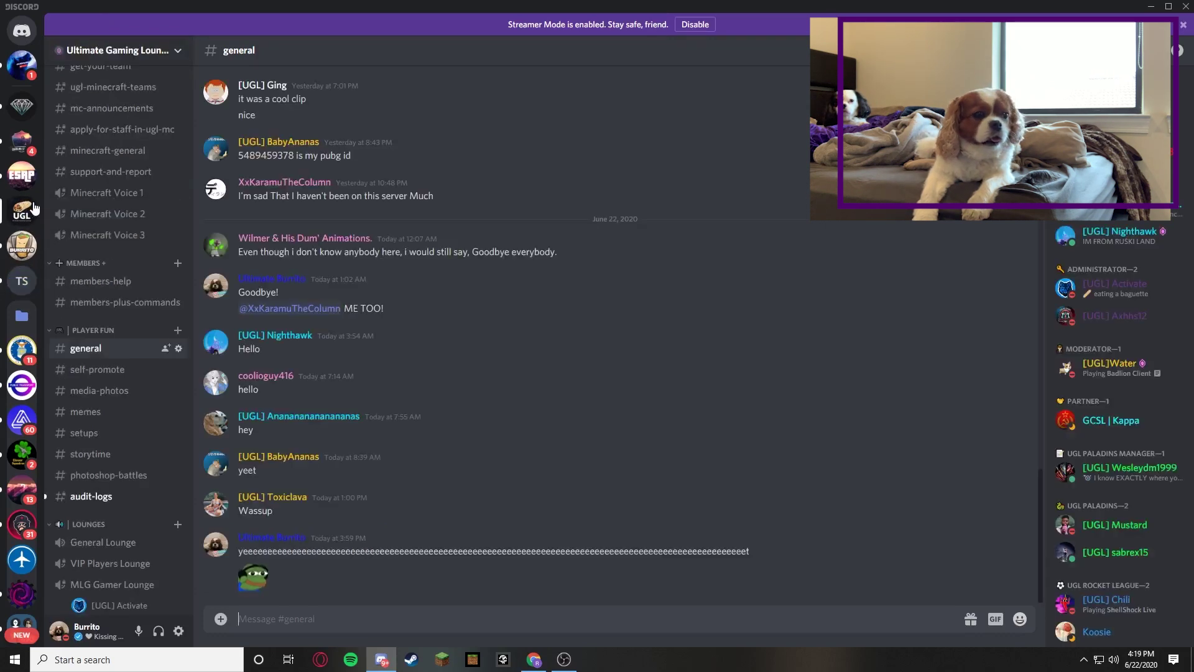
pyautogui.click(129, 48)
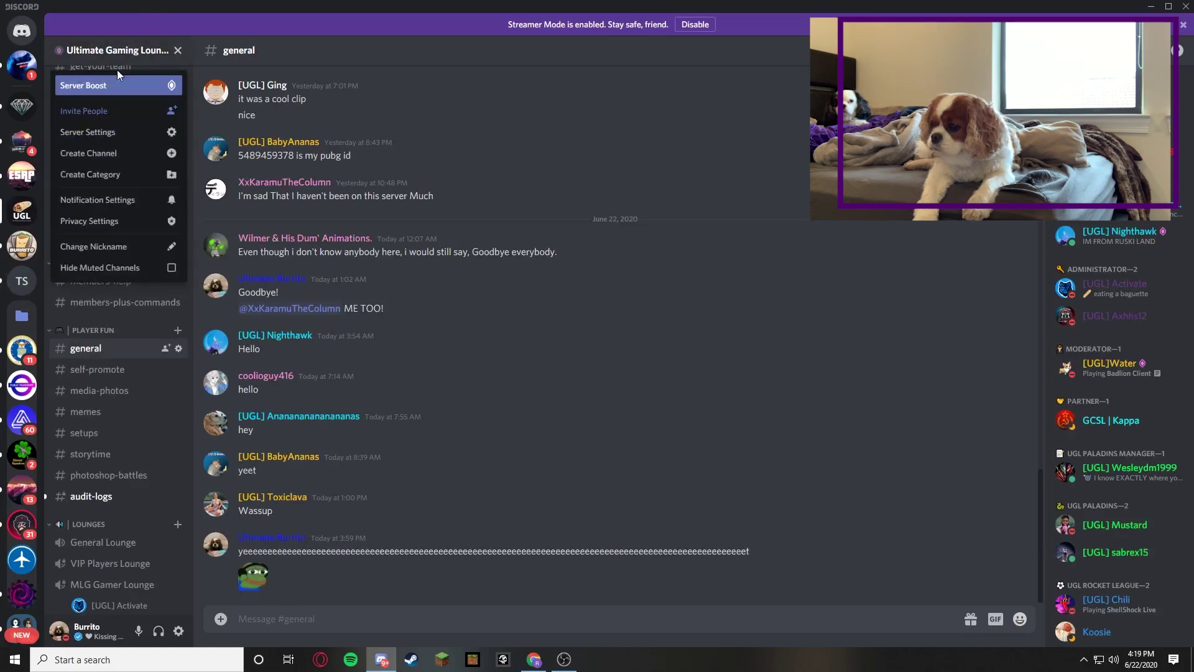
pyautogui.click(105, 143)
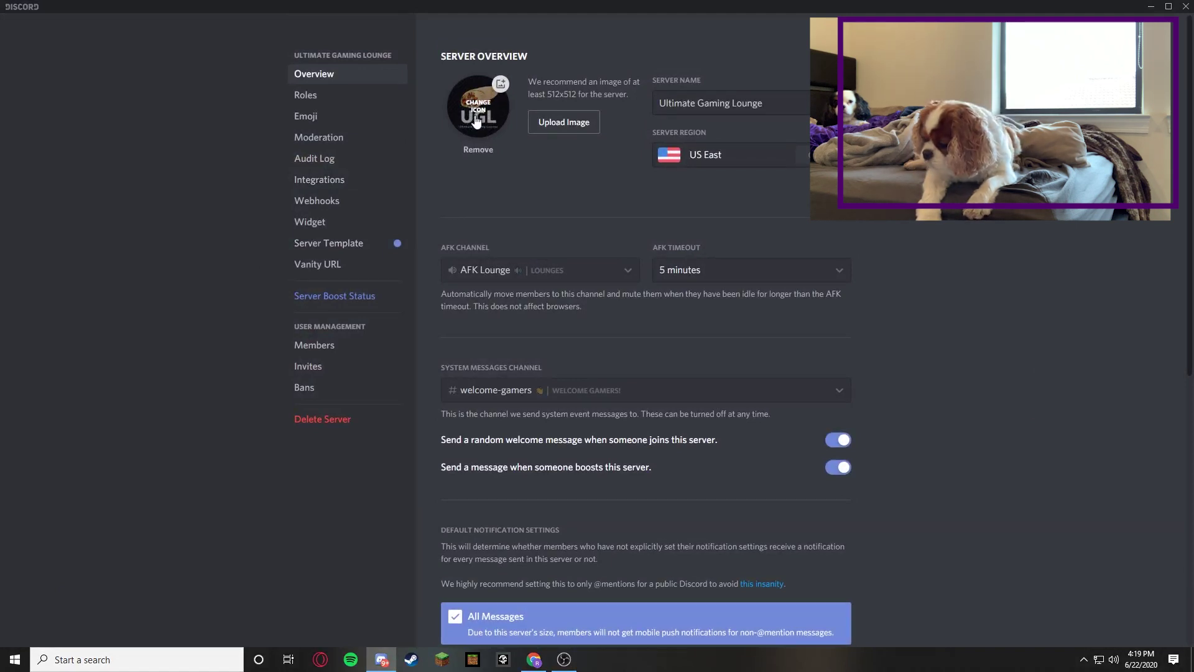
# Pick Animated GIF-downsized (7) from the Desktop as the new server icon
pyautogui.click(584, 127)
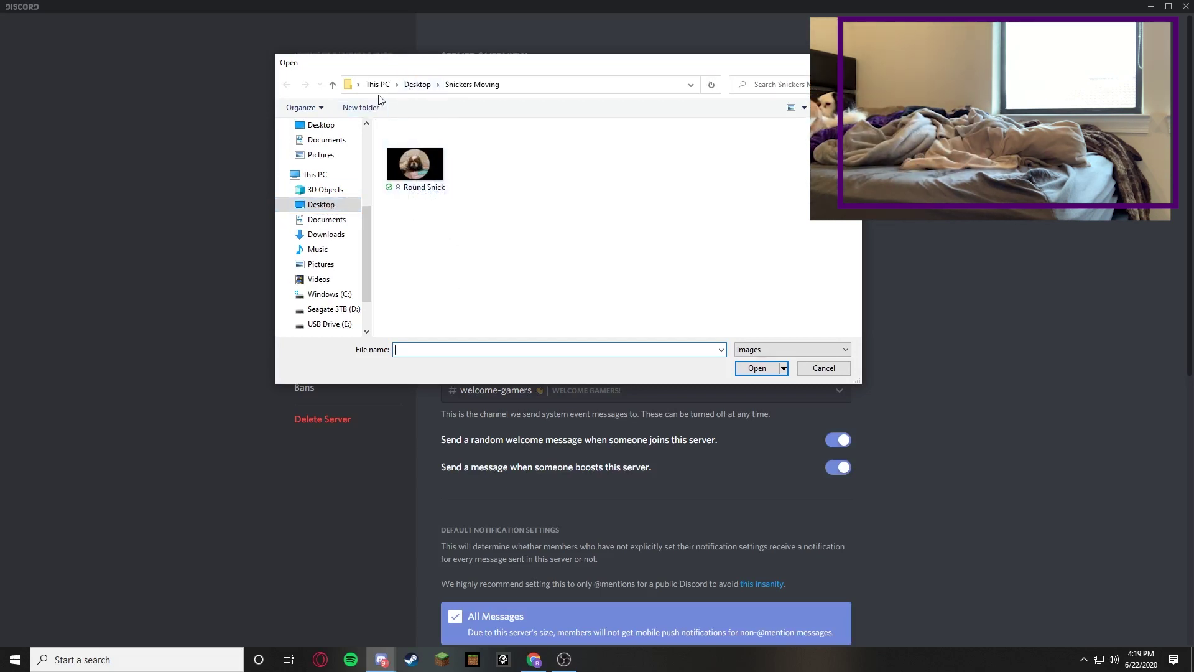
pyautogui.click(409, 86)
pyautogui.scroll(-3, 421, 195)
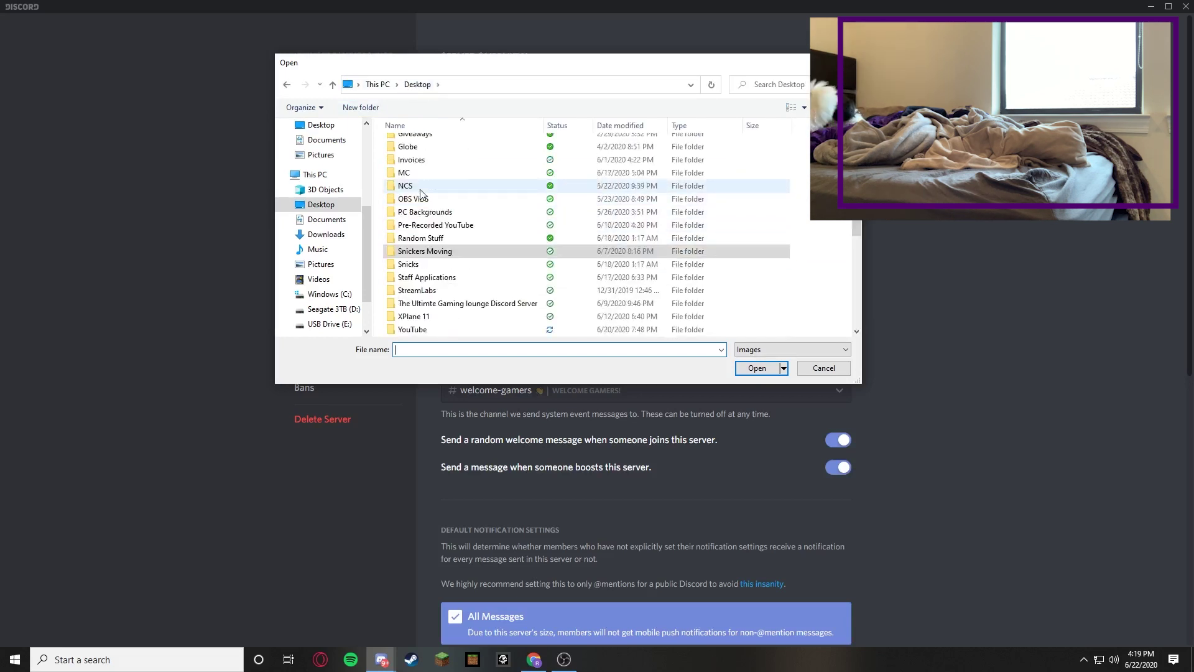
pyautogui.scroll(-5, 420, 194)
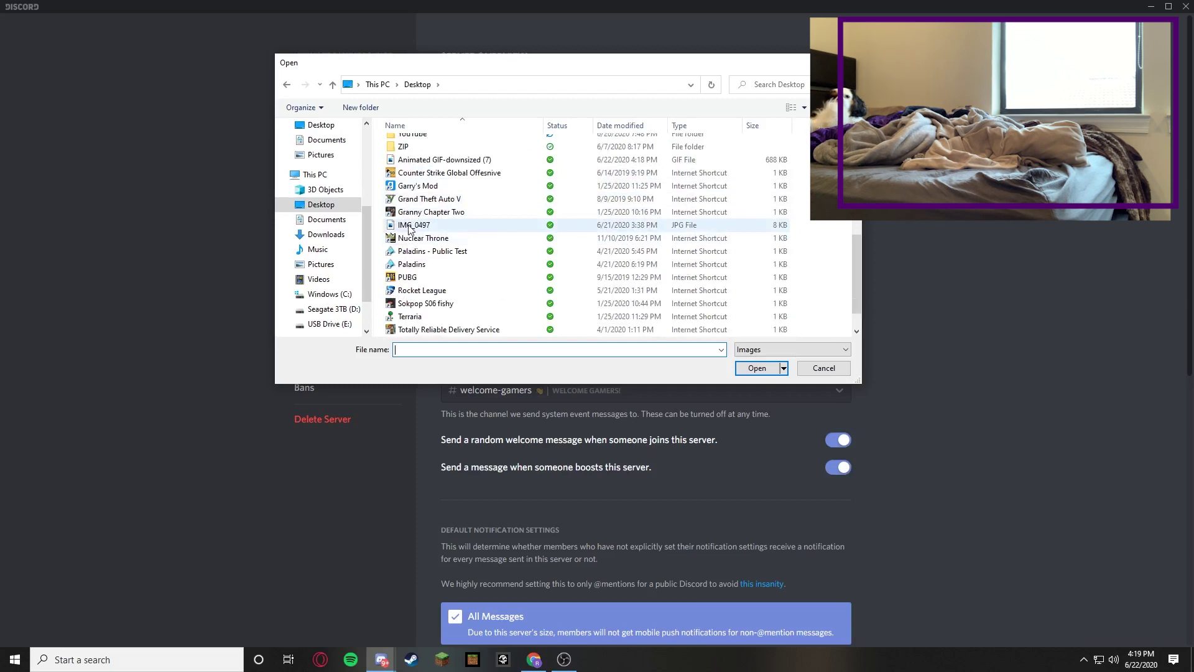
pyautogui.doubleClick(415, 159)
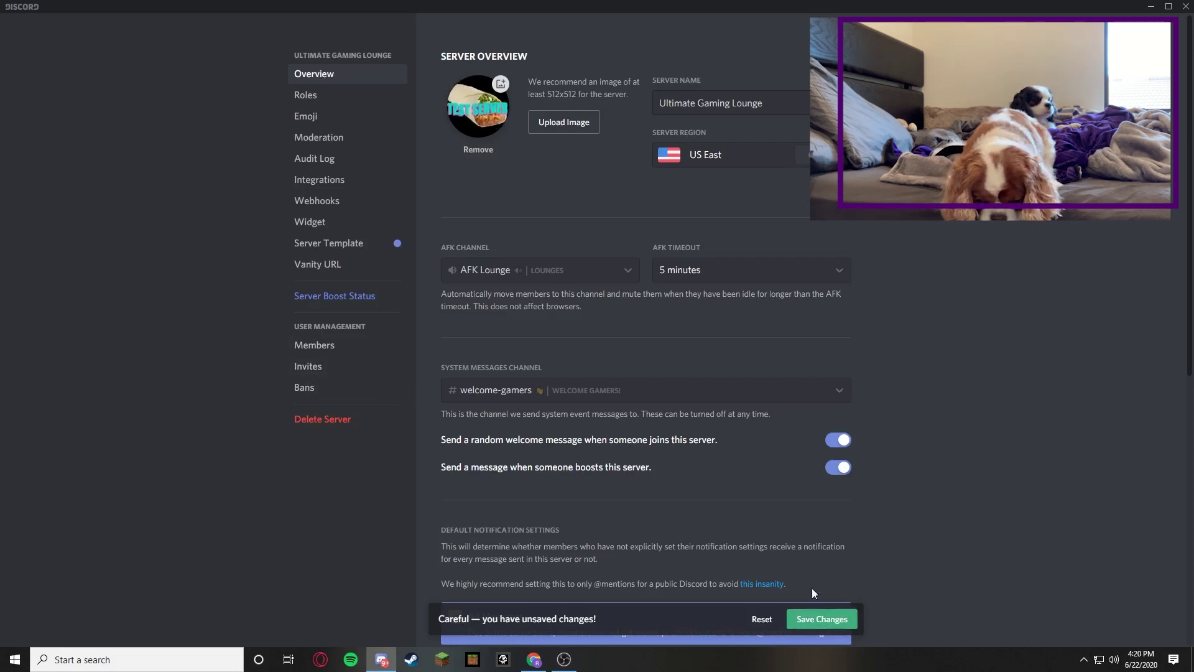
# Reset the unsaved icon change and close Server Settings
pyautogui.click(764, 620)
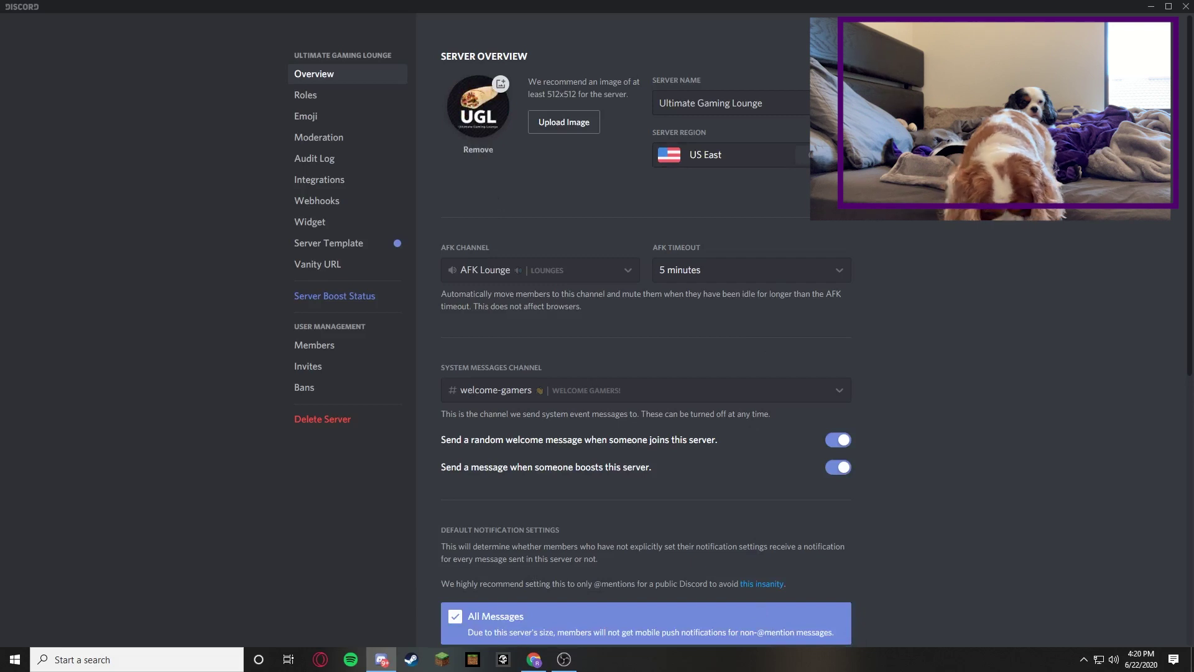
pyautogui.press('Escape')
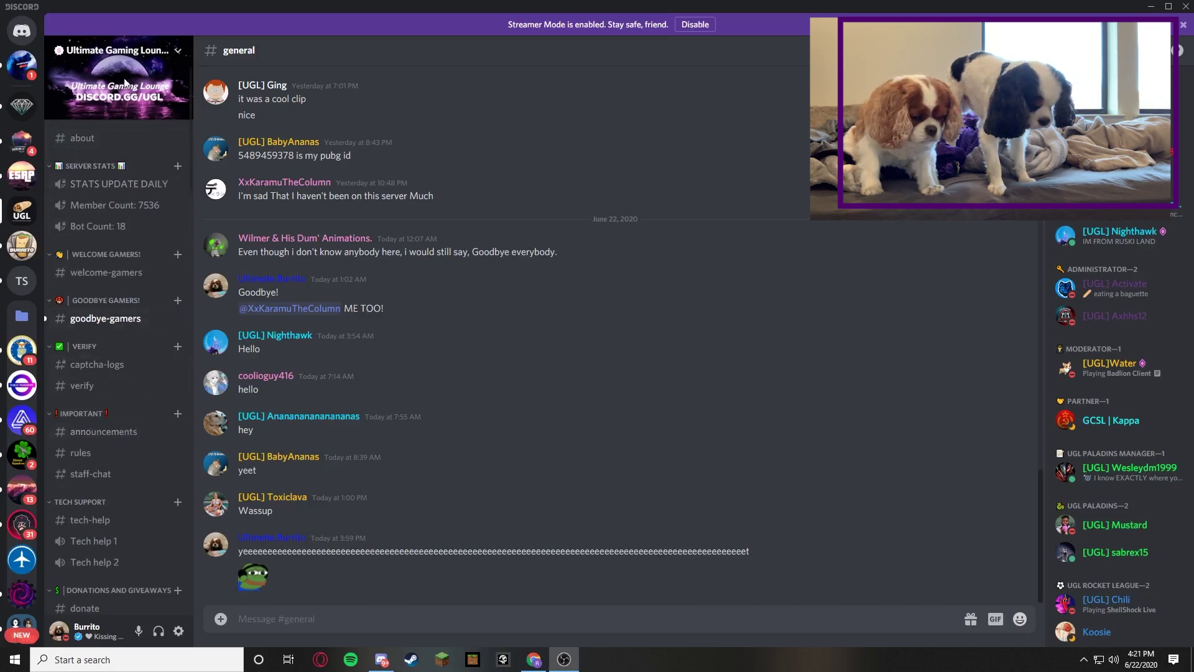
# Open #tech-help to read the 15-boost, 960 x 540 banner requirement
pyautogui.click(91, 522)
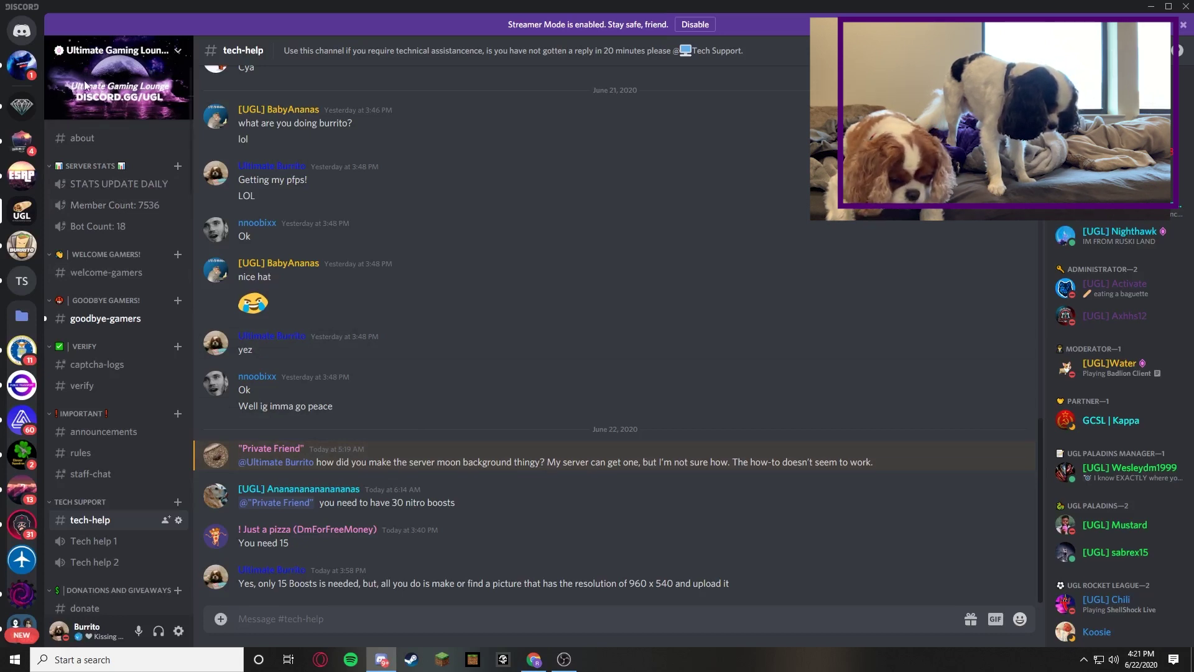
# Check the Ultimate Gaming Lounge's Server Boost Status and level perks
pyautogui.click(123, 49)
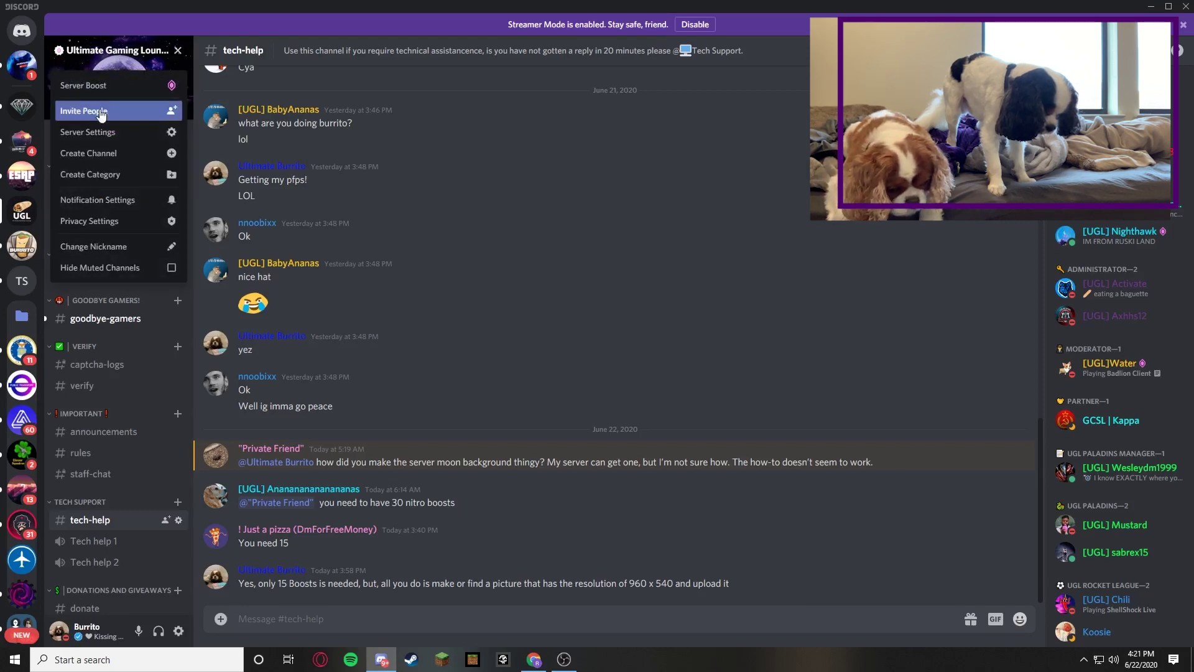
pyautogui.click(121, 131)
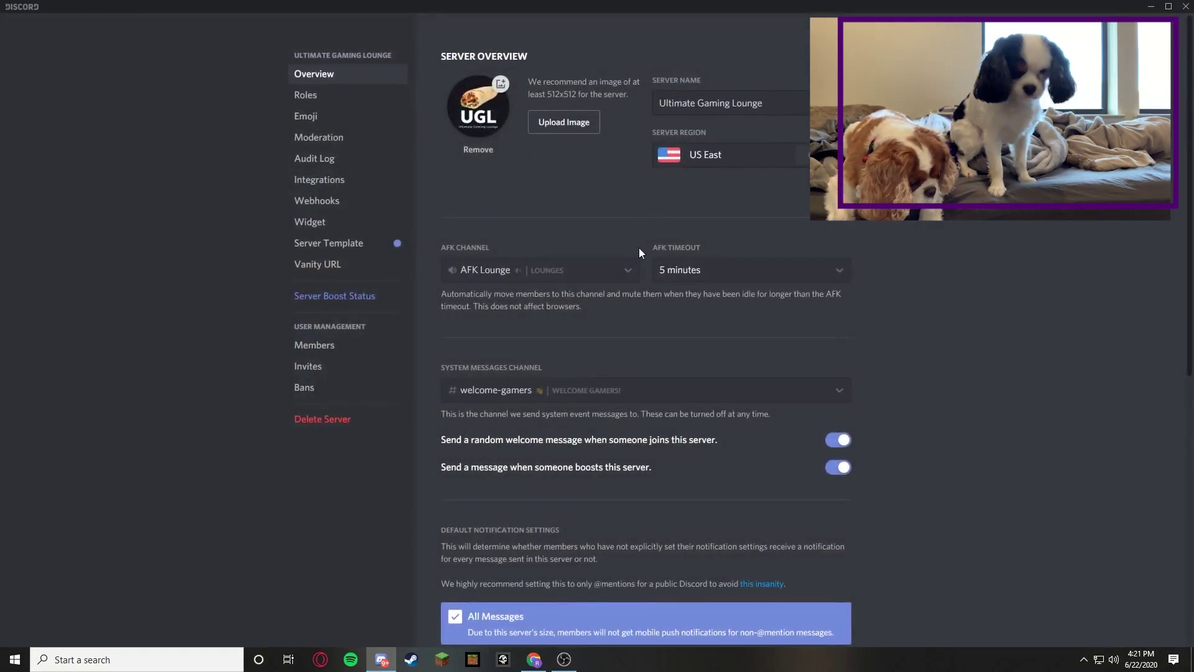
pyautogui.scroll(-6, 640, 242)
pyautogui.scroll(-1, 647, 249)
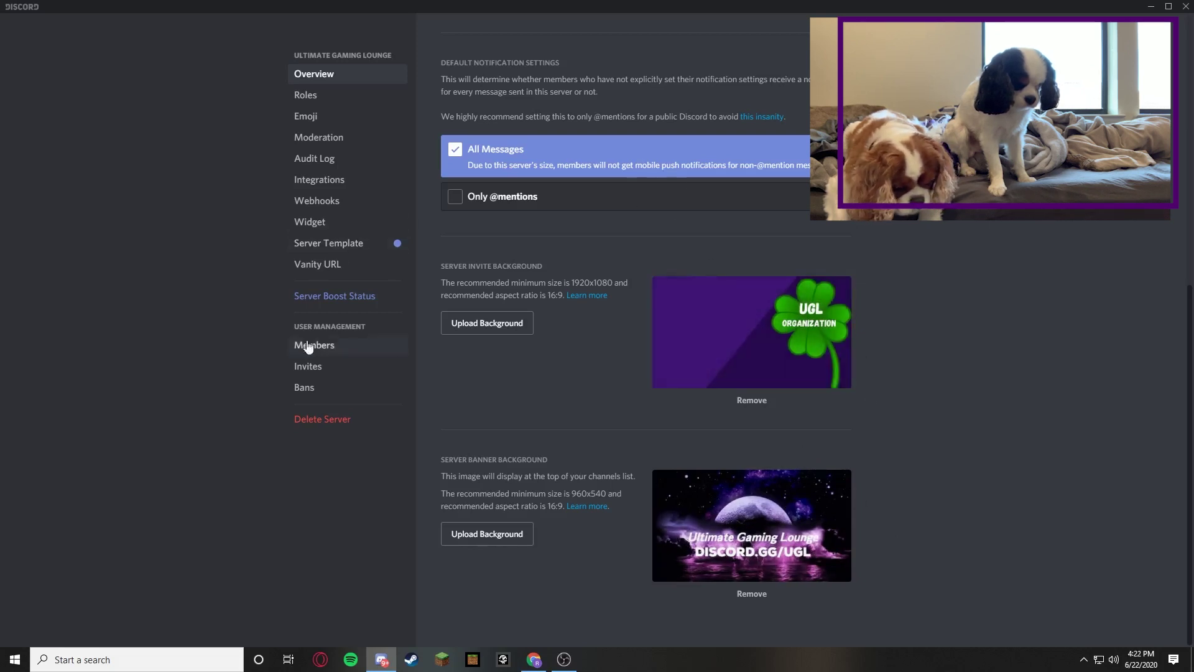
pyautogui.click(342, 297)
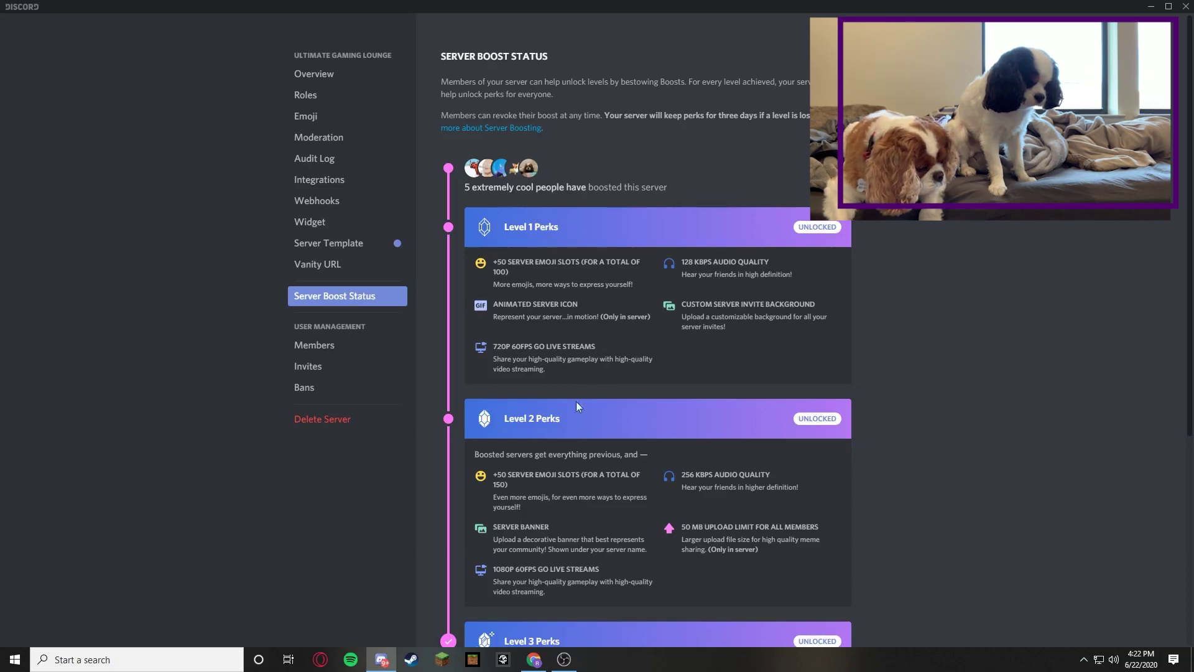
# Reopen Server Settings and scroll to the Server Banner Background, recommended 960x540 minimum
pyautogui.press('Escape')
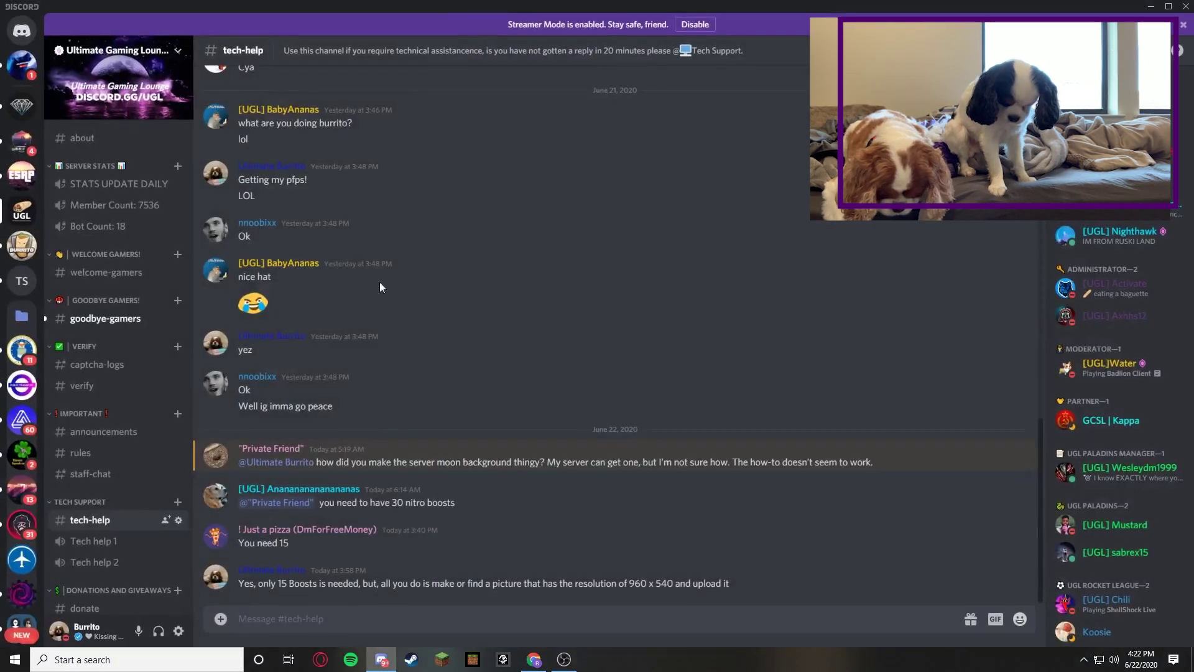
pyautogui.click(160, 64)
pyautogui.click(93, 128)
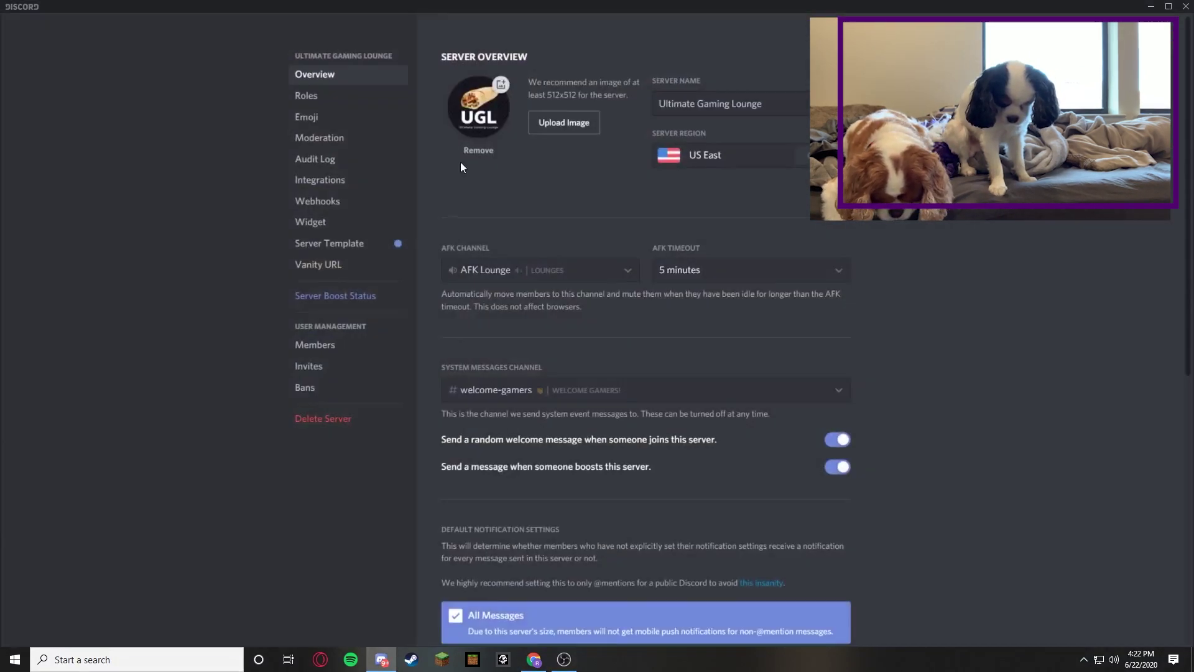
pyautogui.scroll(-8, 566, 192)
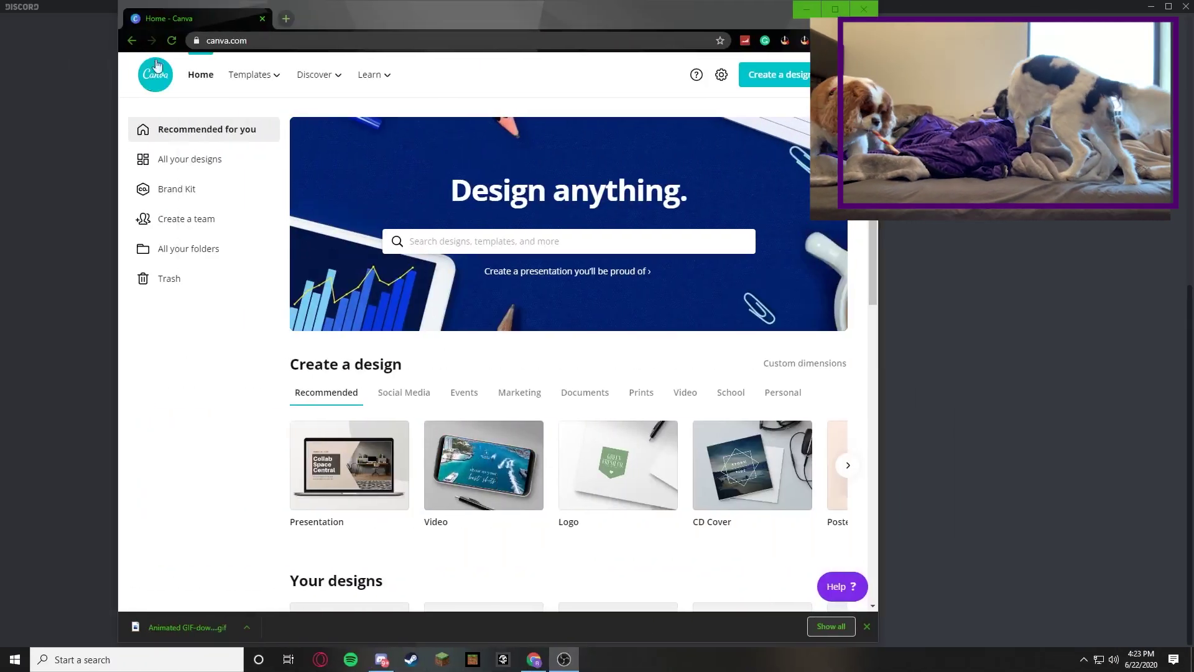
# Minimize the Canva Chrome window to bring Discord's banner background settings back into view
pyautogui.moveTo(252, 74)
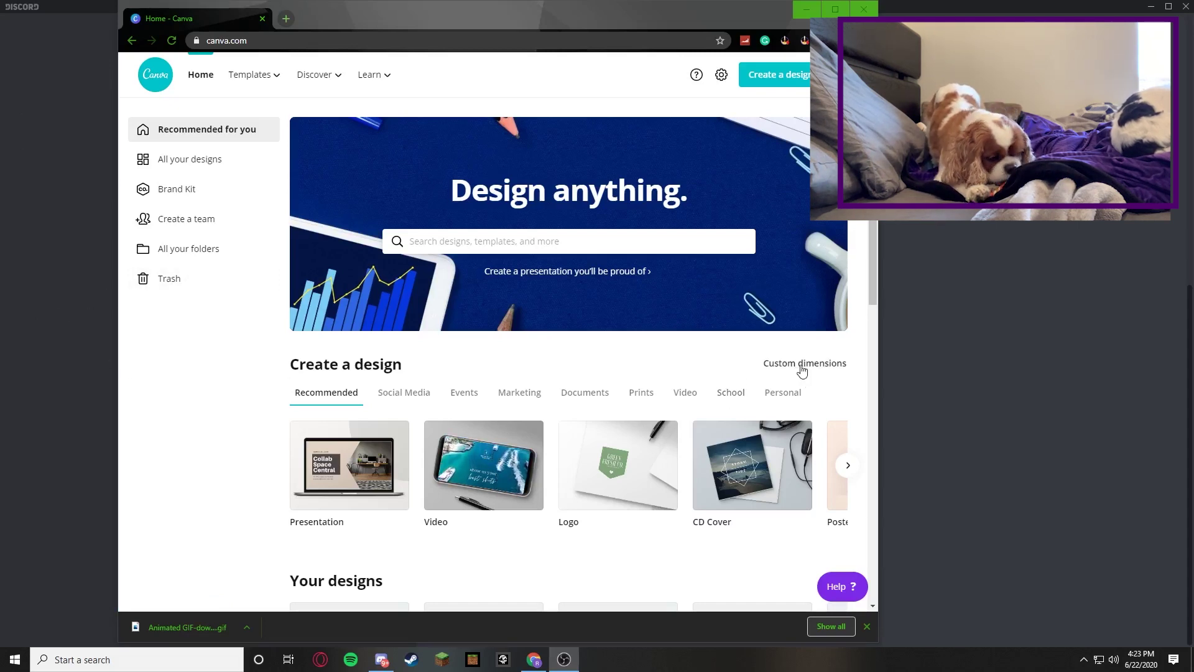
pyautogui.click(797, 9)
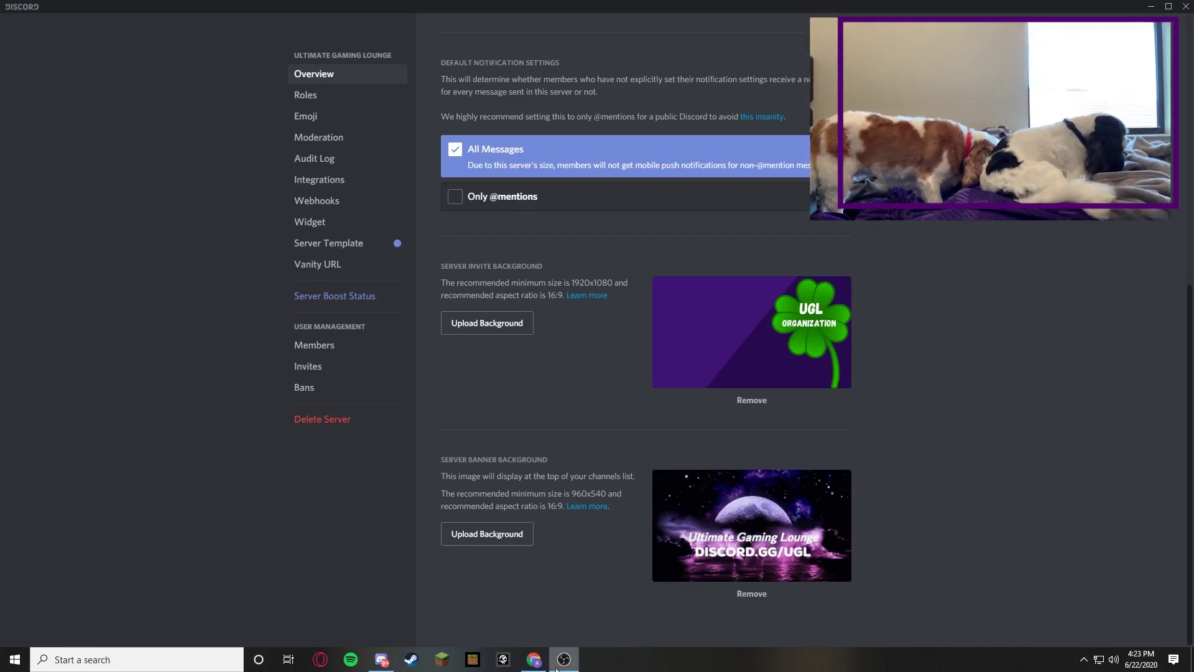
# Filter the Discord logo image results to those labeled for reuse with modification
pyautogui.click(534, 659)
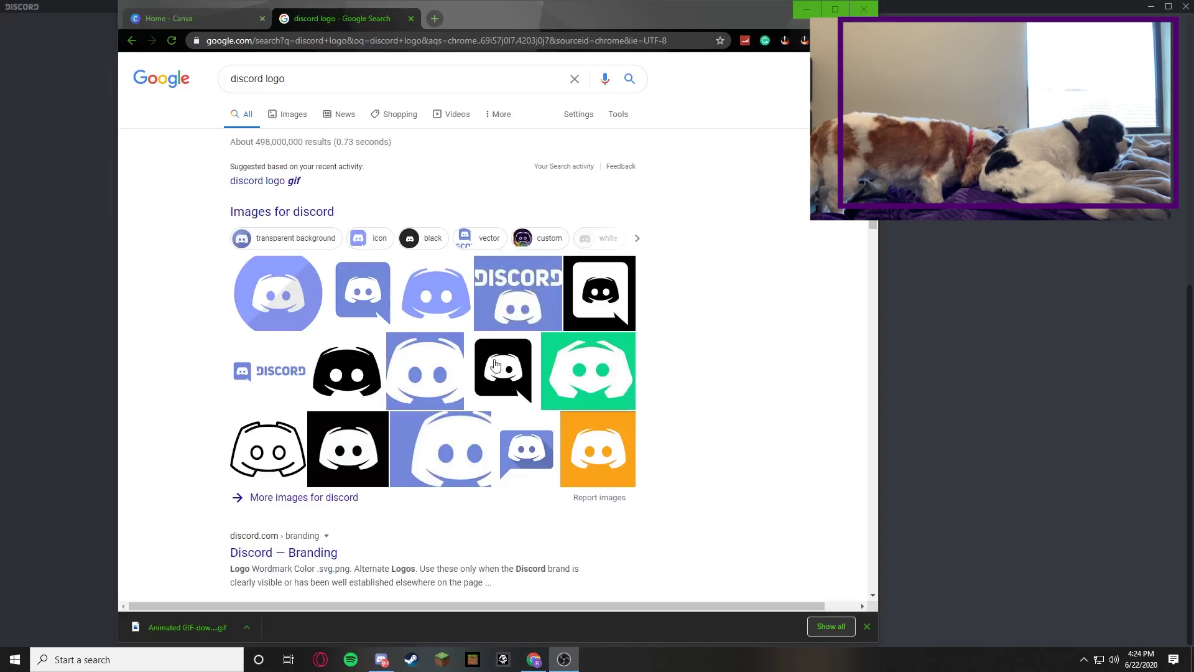
pyautogui.click(290, 117)
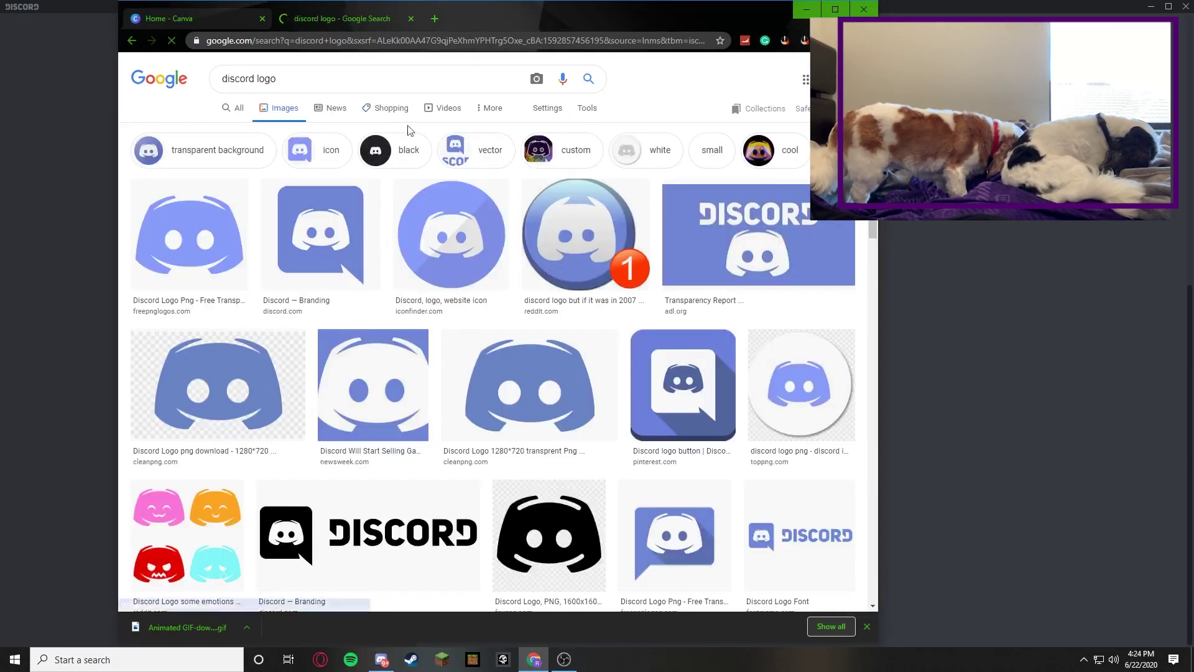
pyautogui.click(585, 114)
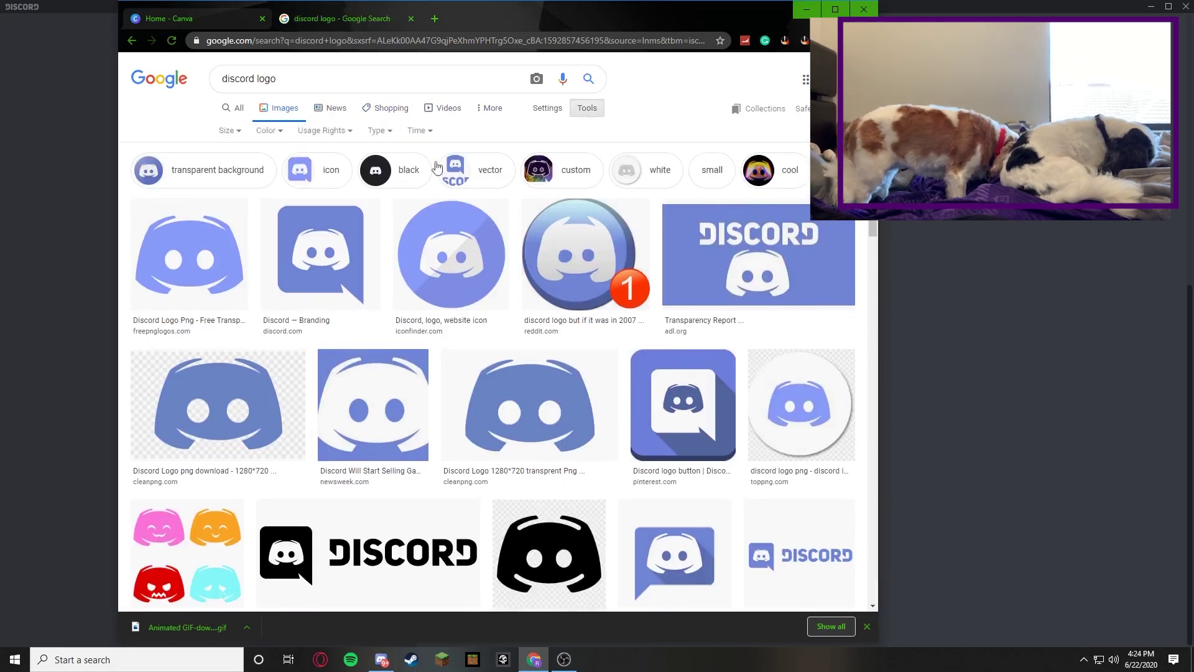
pyautogui.click(344, 135)
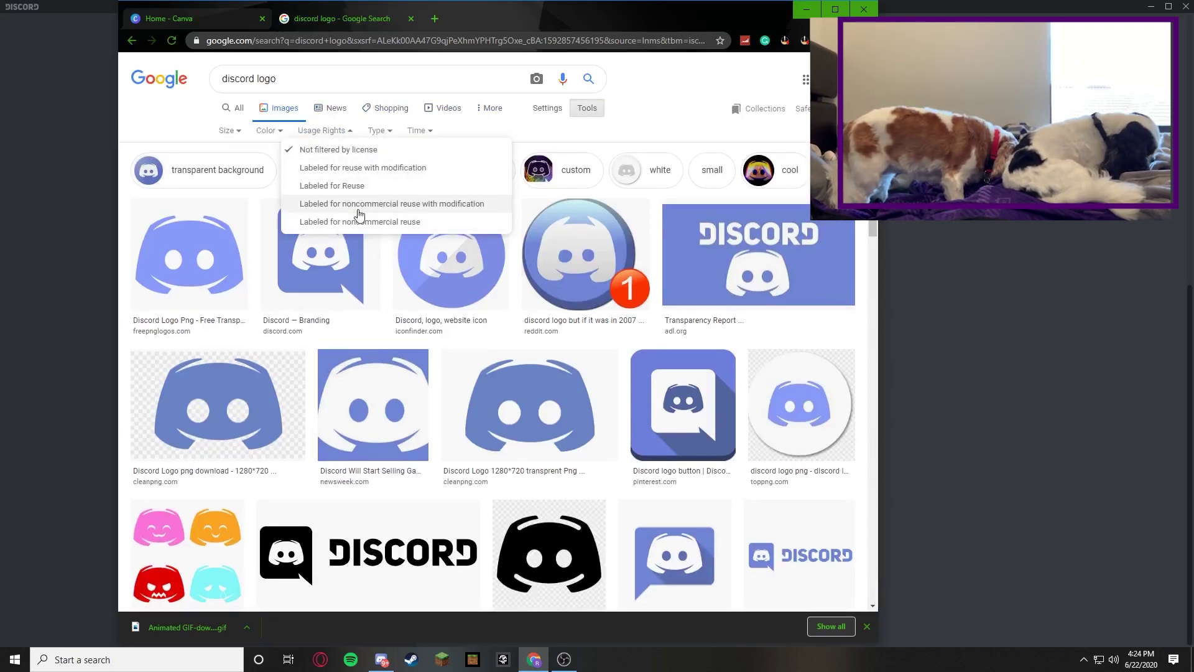
pyautogui.click(358, 173)
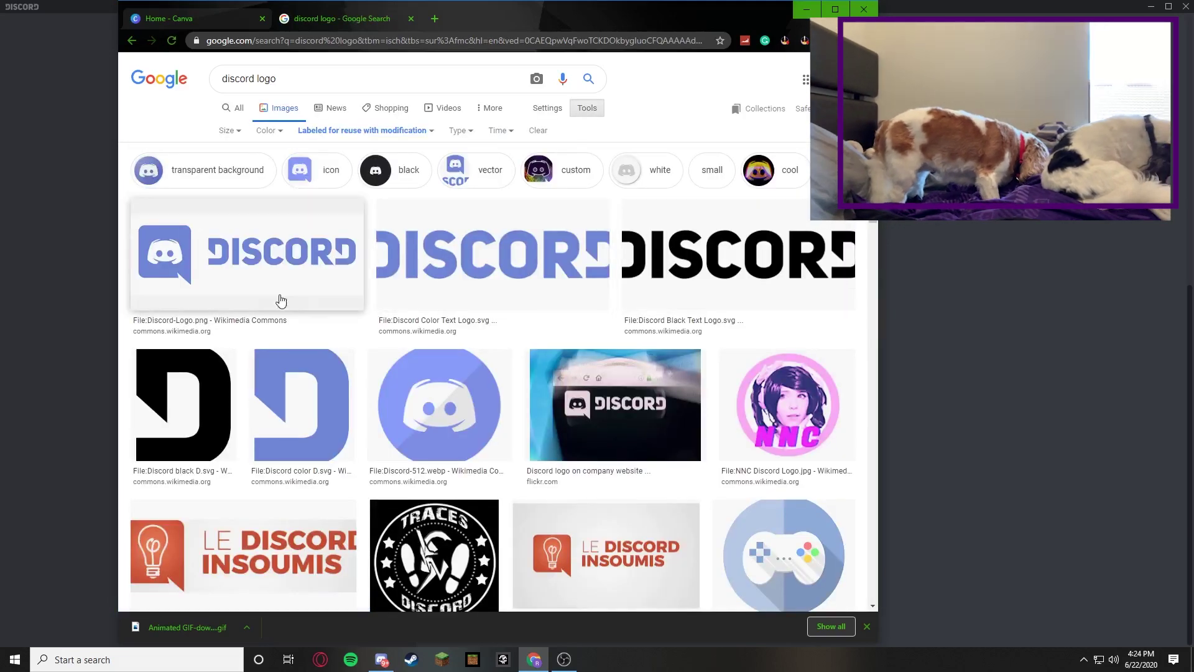
# Save the first Discord logo image as 'DISCORD LOGO'
pyautogui.rightClick(222, 238)
pyautogui.click(262, 350)
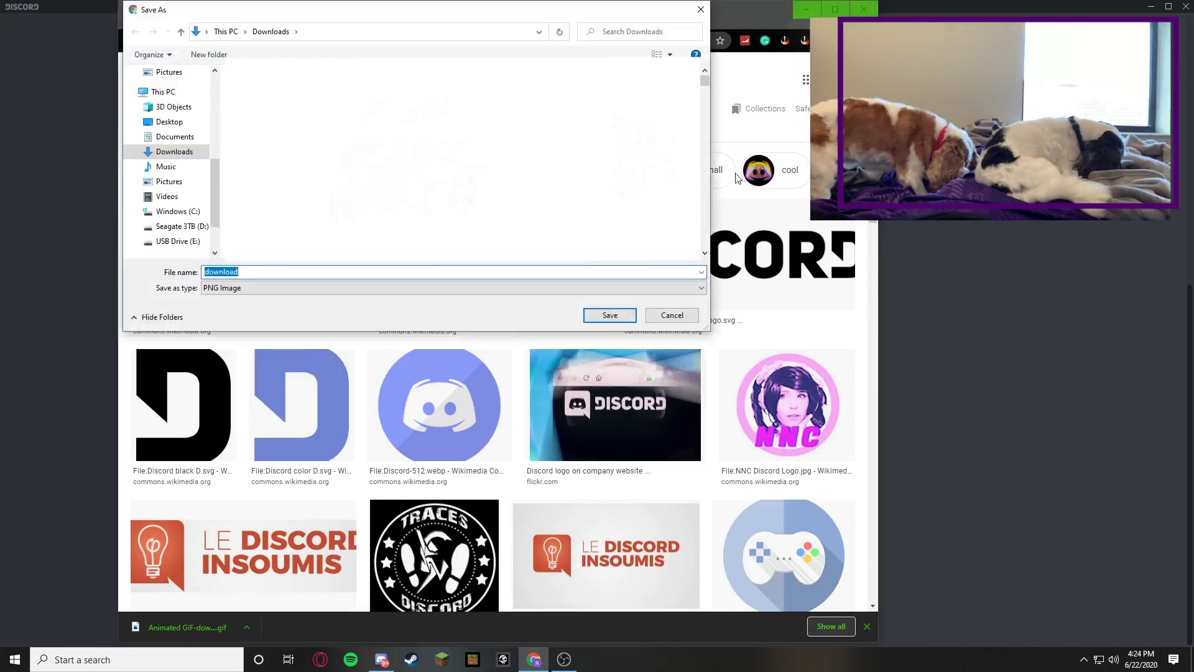
pyautogui.write('DISCORD LOGOG')
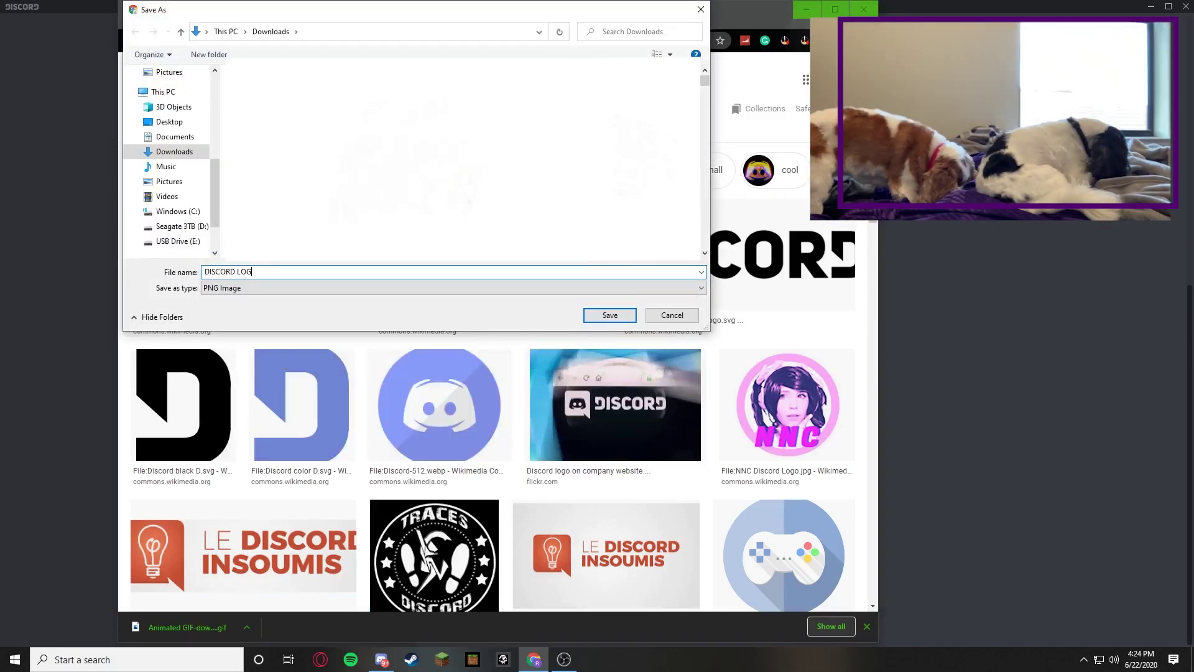
pyautogui.press('Return')
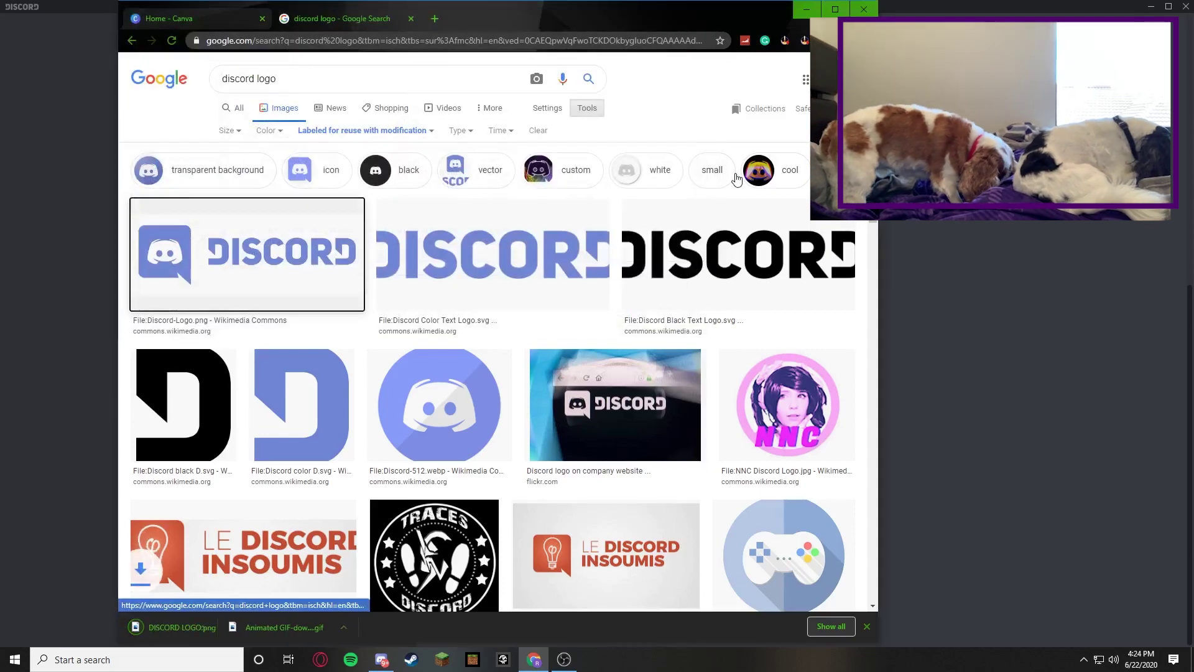
# Create a new Canva design with custom dimensions 960 × 540 px
pyautogui.click(193, 21)
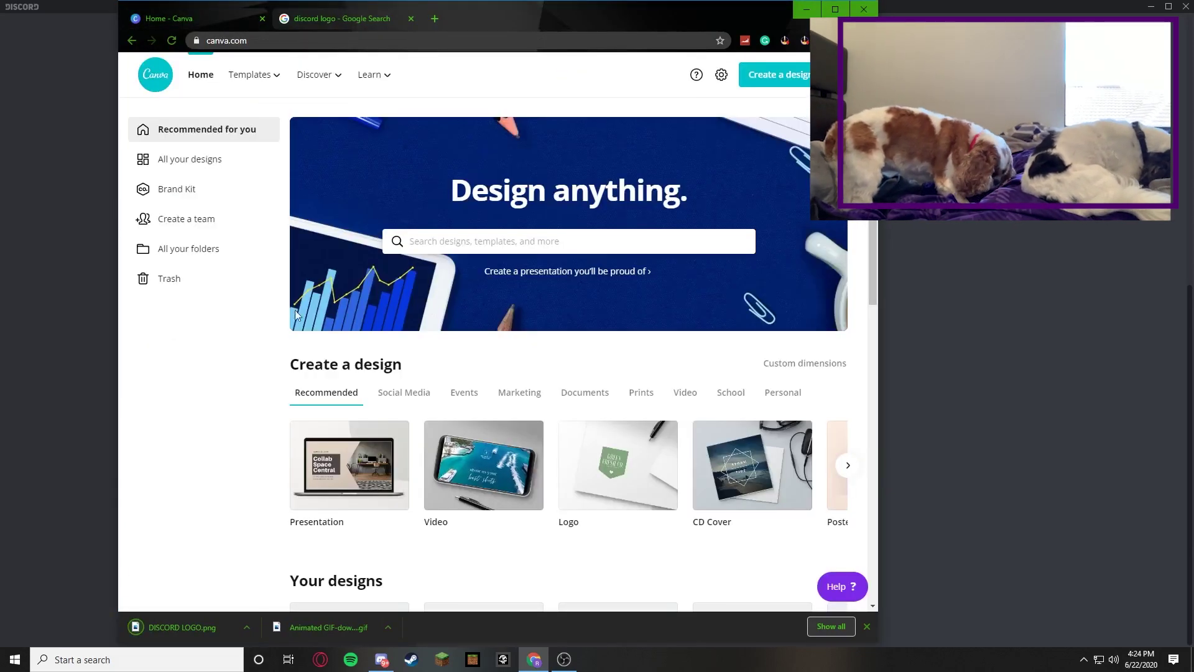
pyautogui.click(793, 365)
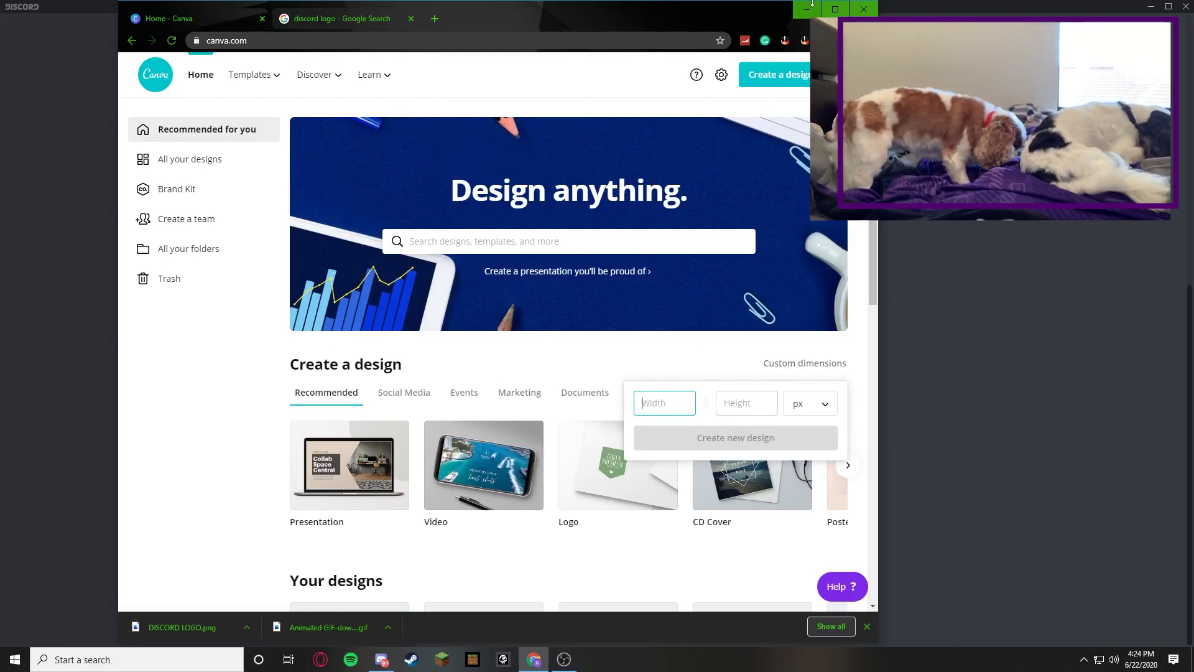
pyautogui.hotkey('alt', 'Tab')
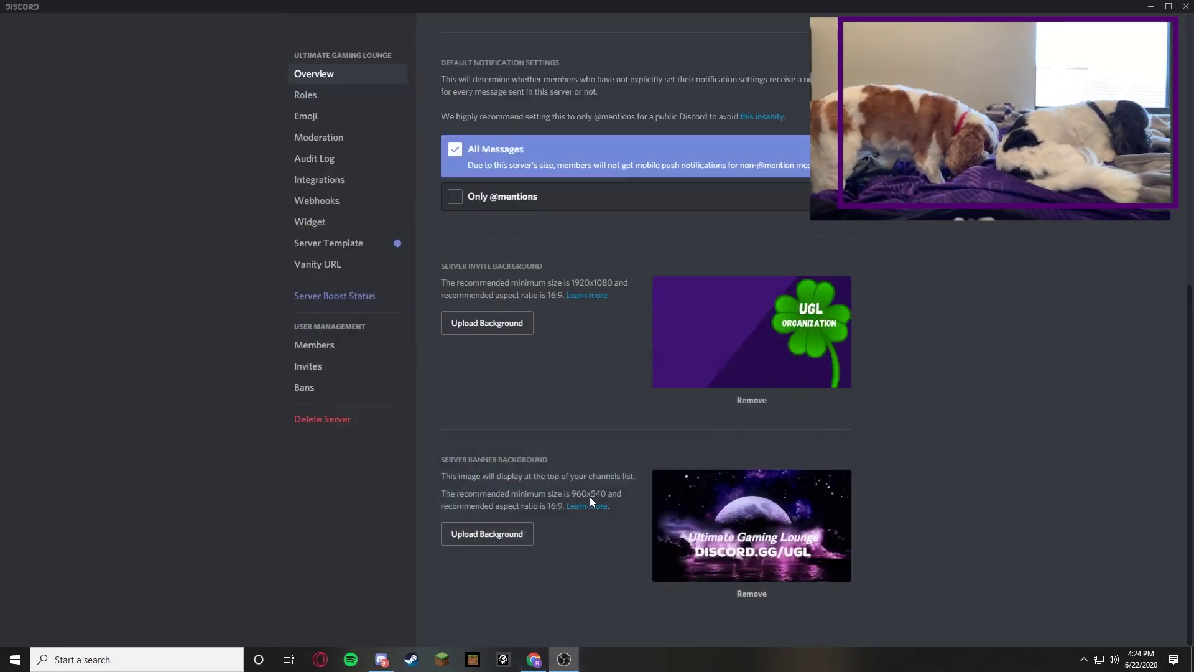
pyautogui.click(533, 662)
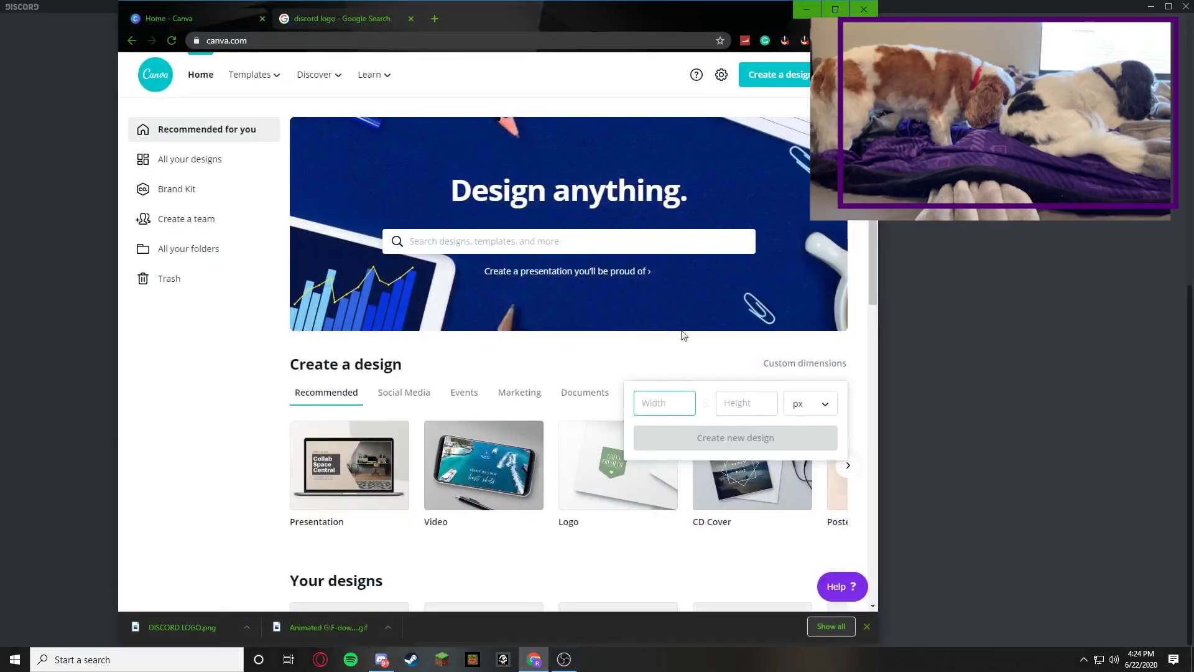
pyautogui.write('960')
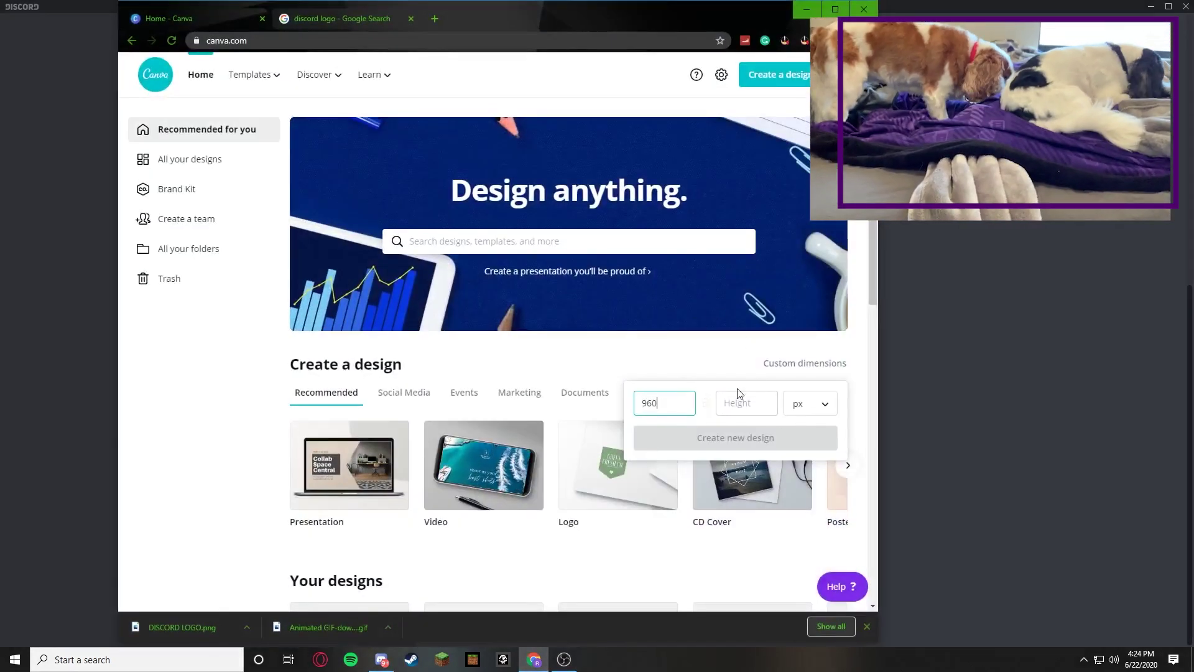
pyautogui.press('Tab')
pyautogui.write('540')
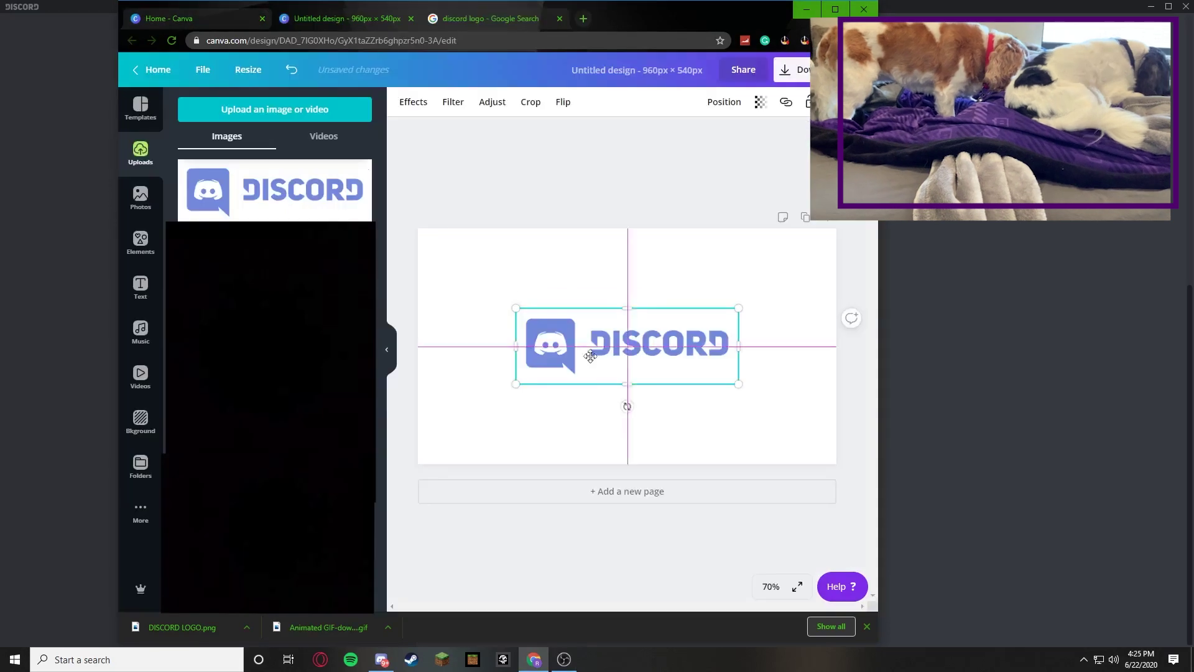
# Enlarge the Discord logo and move it across the upper part of the page
pyautogui.moveTo(590, 356); pyautogui.dragTo(598, 342)
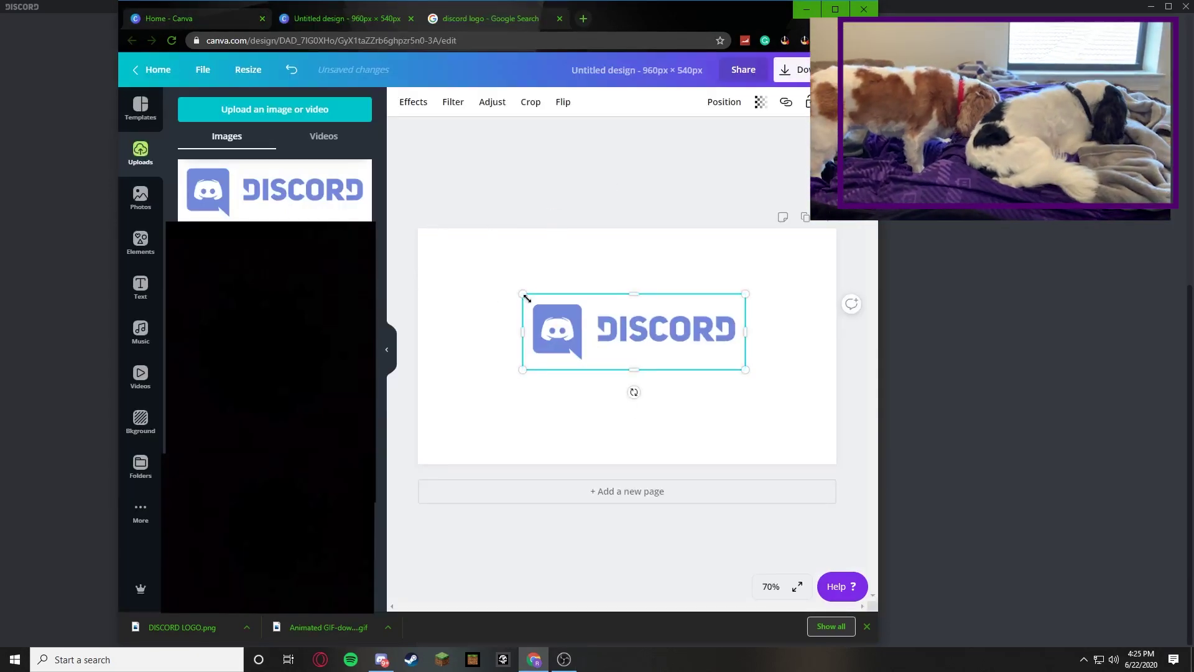
pyautogui.moveTo(521, 295); pyautogui.dragTo(439, 258)
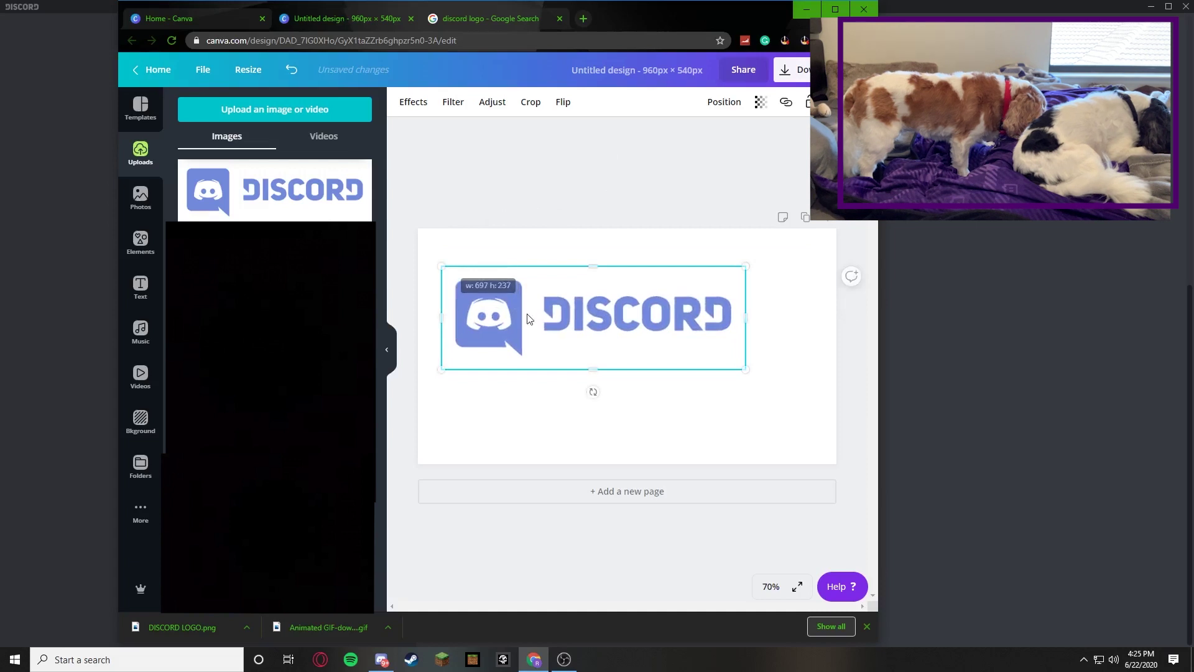
pyautogui.moveTo(528, 316); pyautogui.dragTo(560, 287)
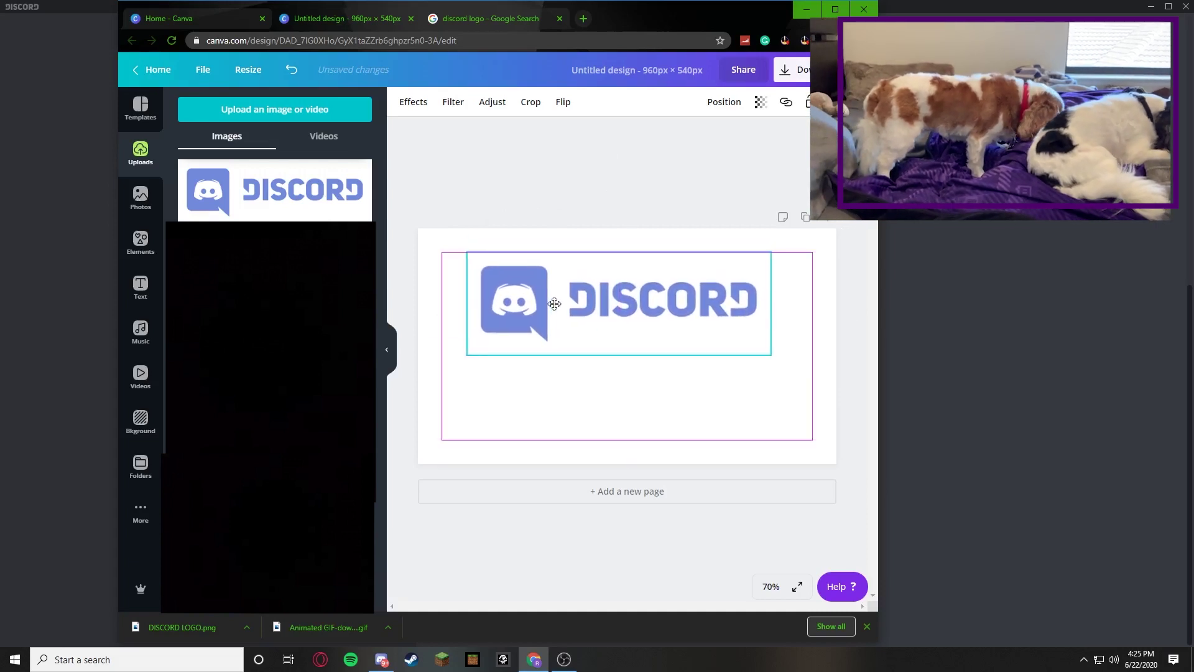
pyautogui.click(966, 339)
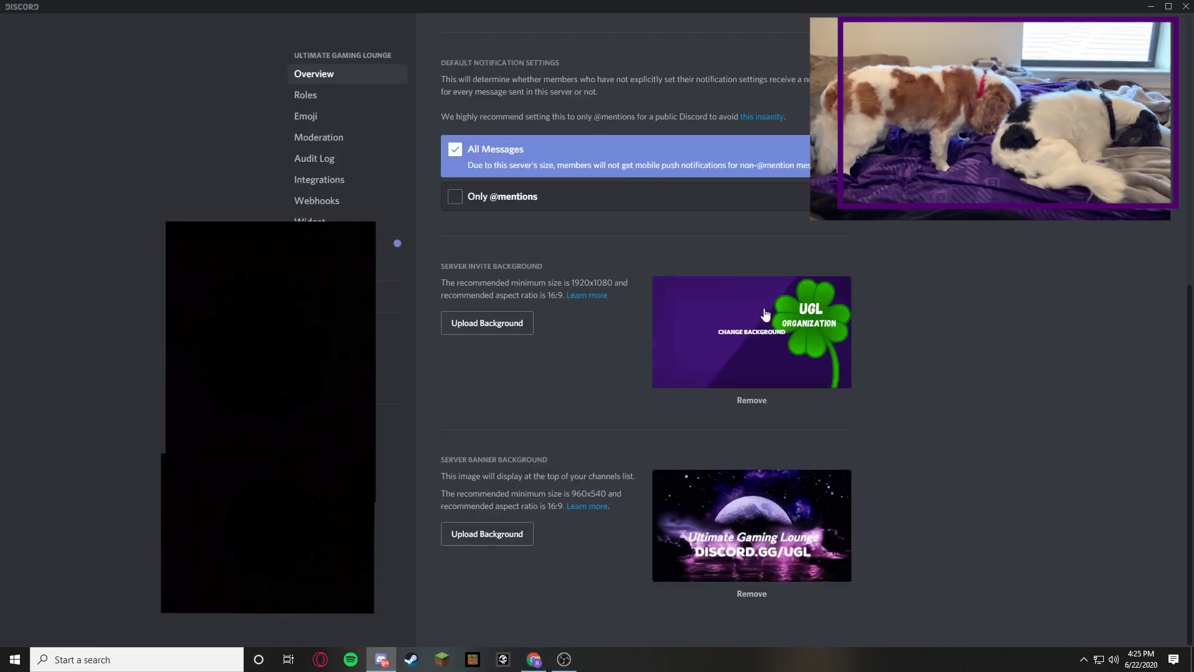
pyautogui.click(536, 661)
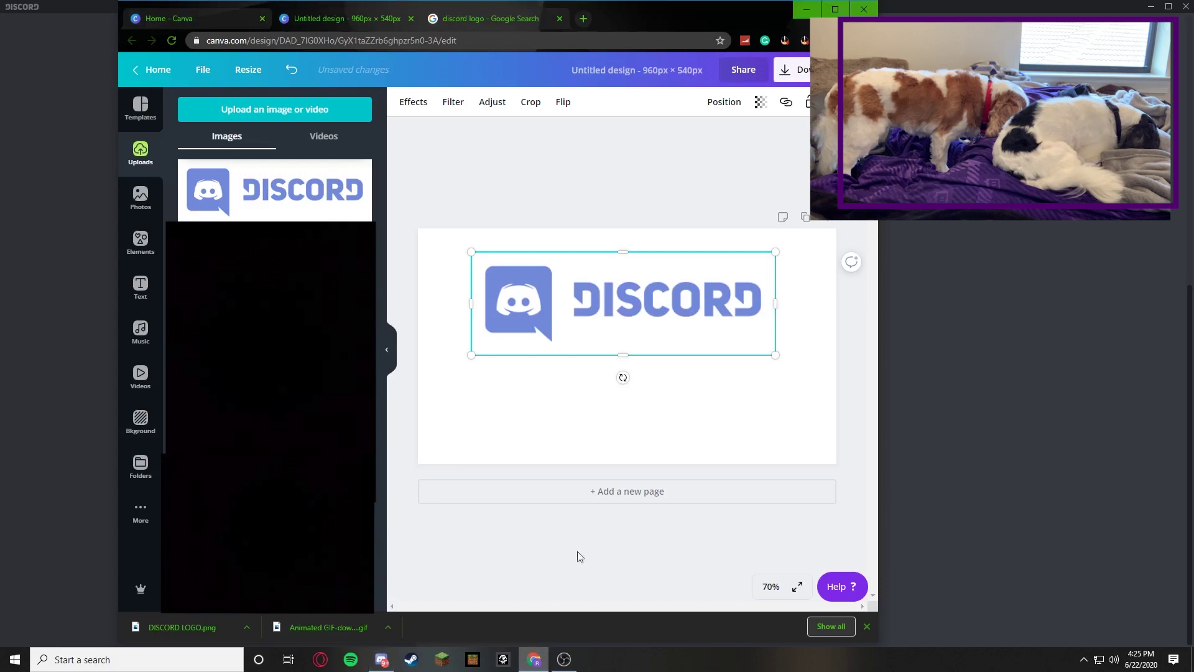
pyautogui.click(589, 423)
# Add a 'THIS IS MY SERVER!' heading centred below the logo, then minimize Chrome
pyautogui.click(141, 287)
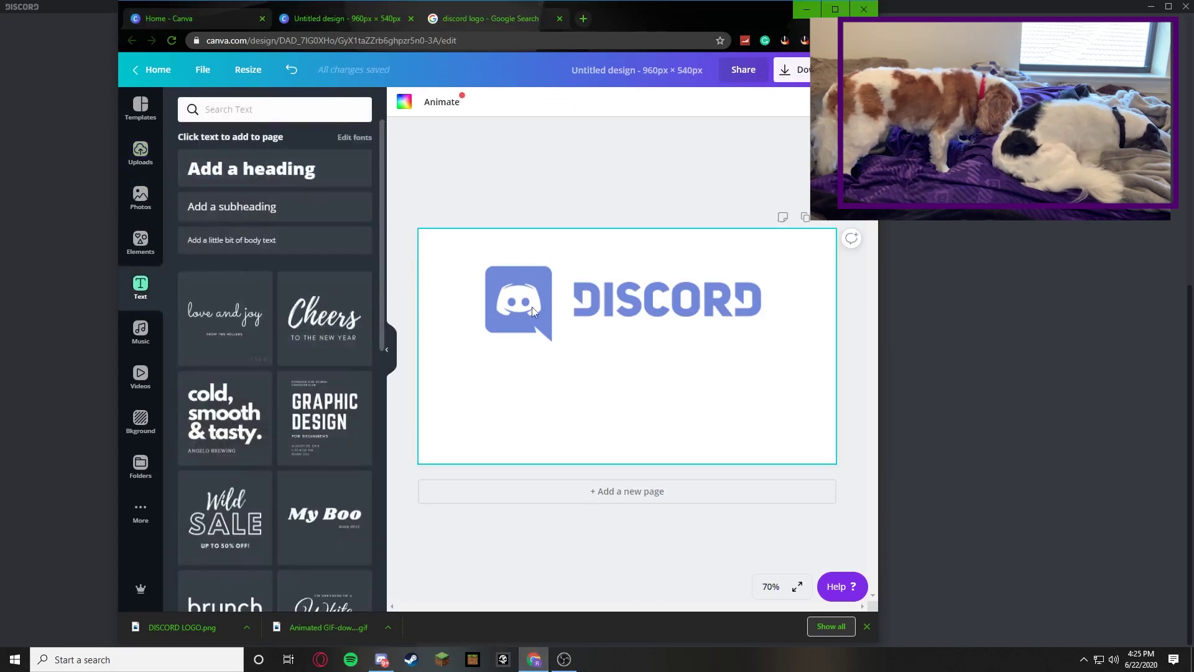
pyautogui.click(274, 169)
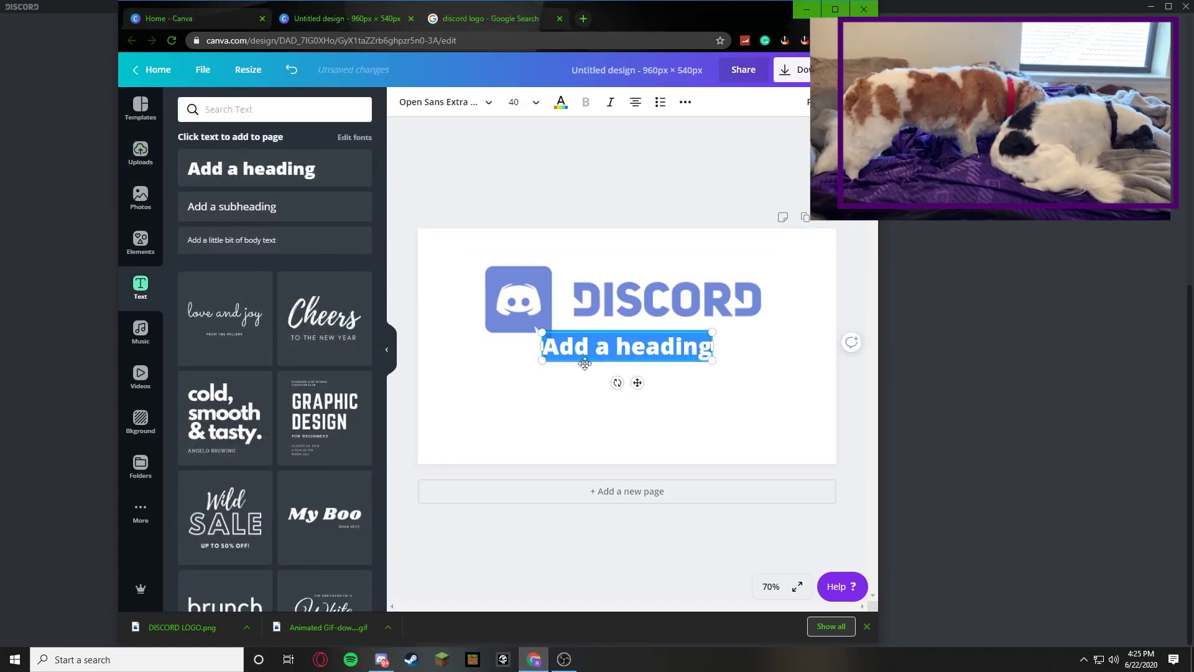
pyautogui.write('THIS IS MY')
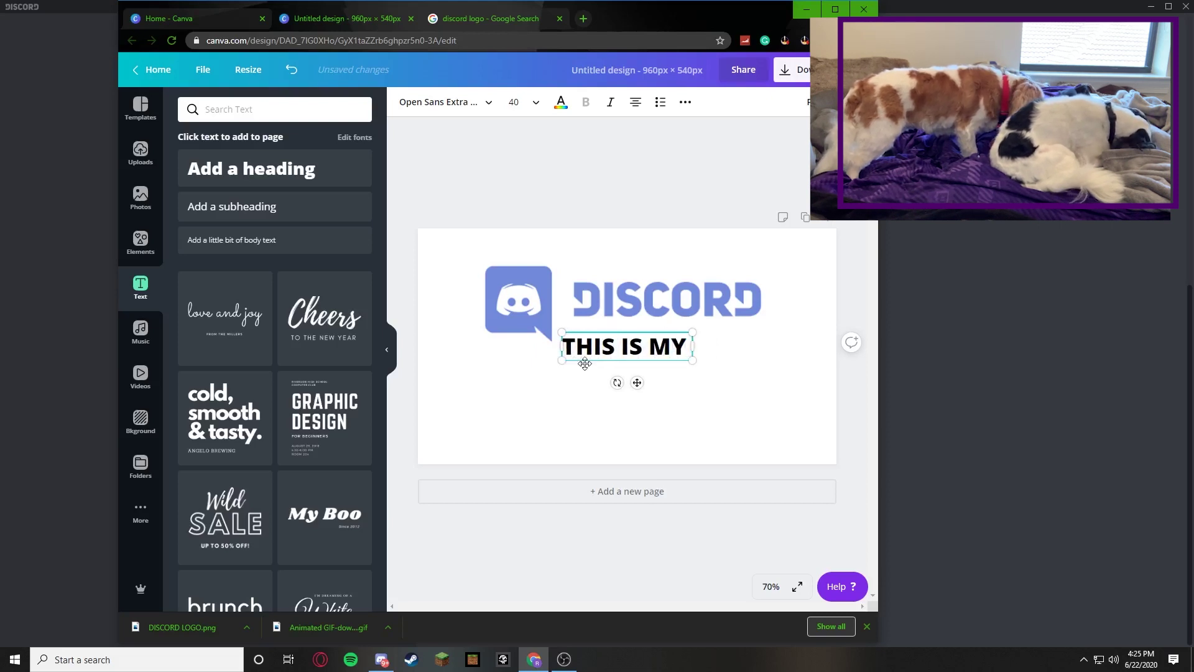
pyautogui.write(' SERVER@')
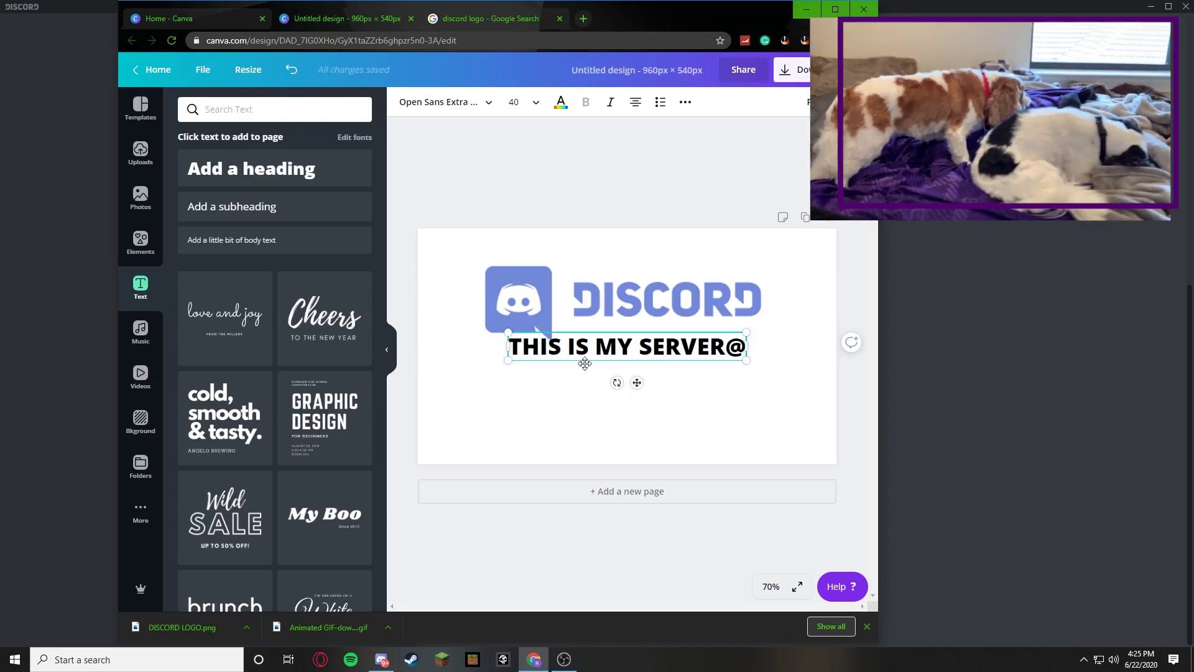
pyautogui.press('BackSpace')
pyautogui.write('!')
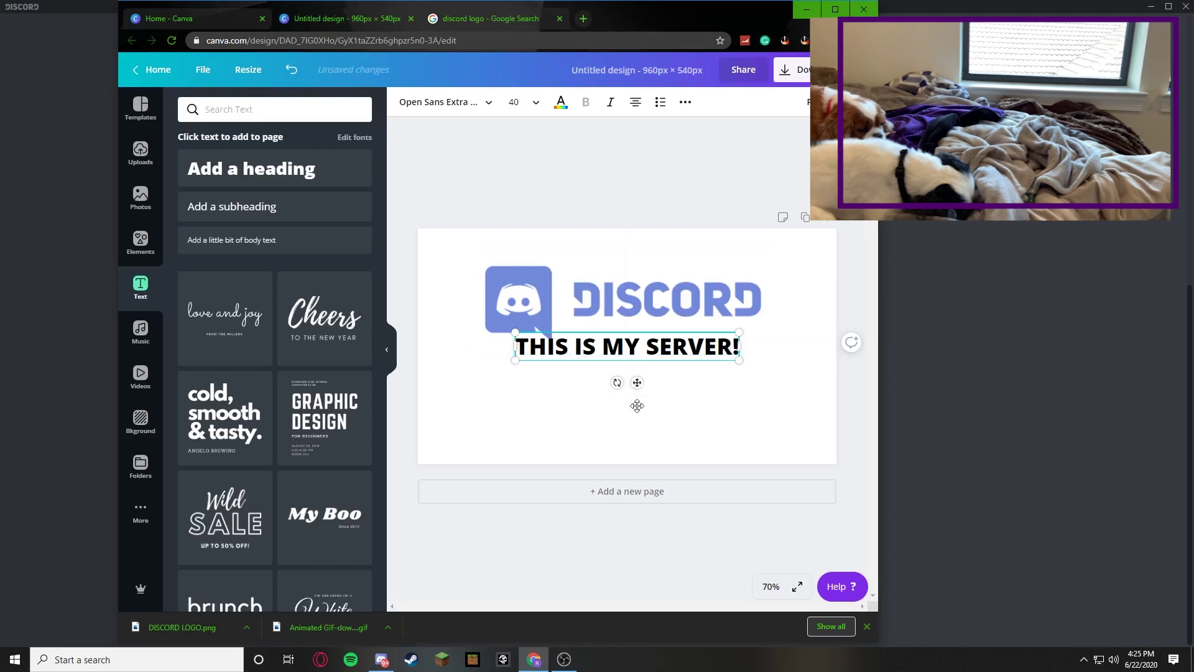
pyautogui.moveTo(636, 386); pyautogui.dragTo(634, 422)
pyautogui.click(616, 543)
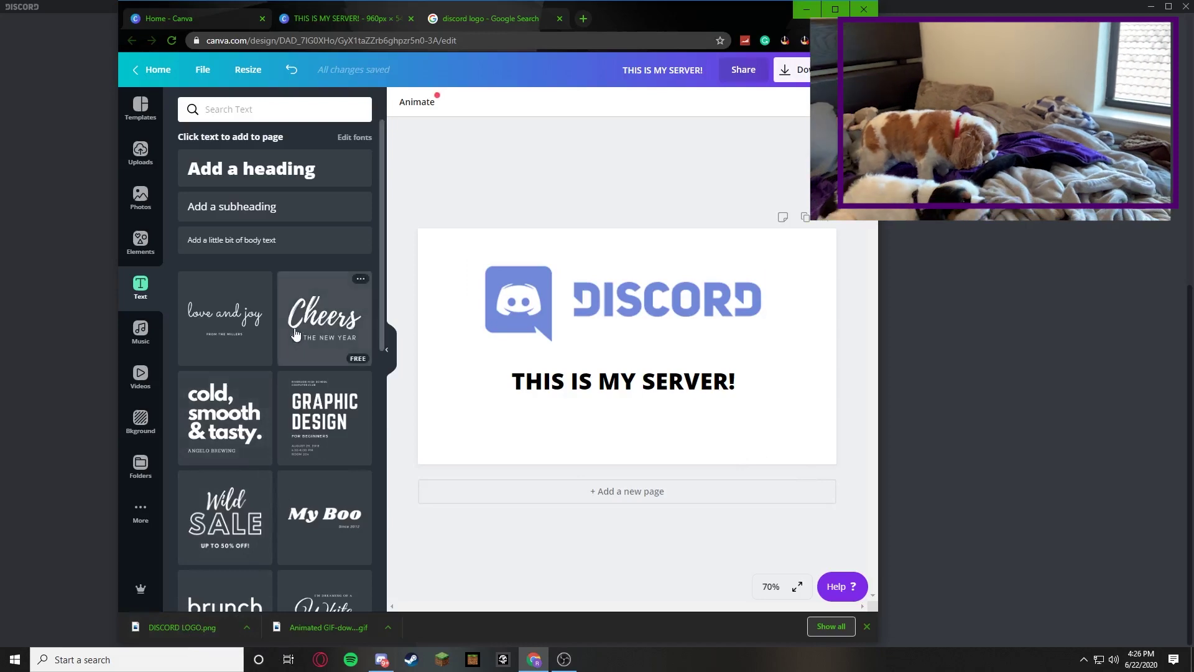
pyautogui.click(807, 8)
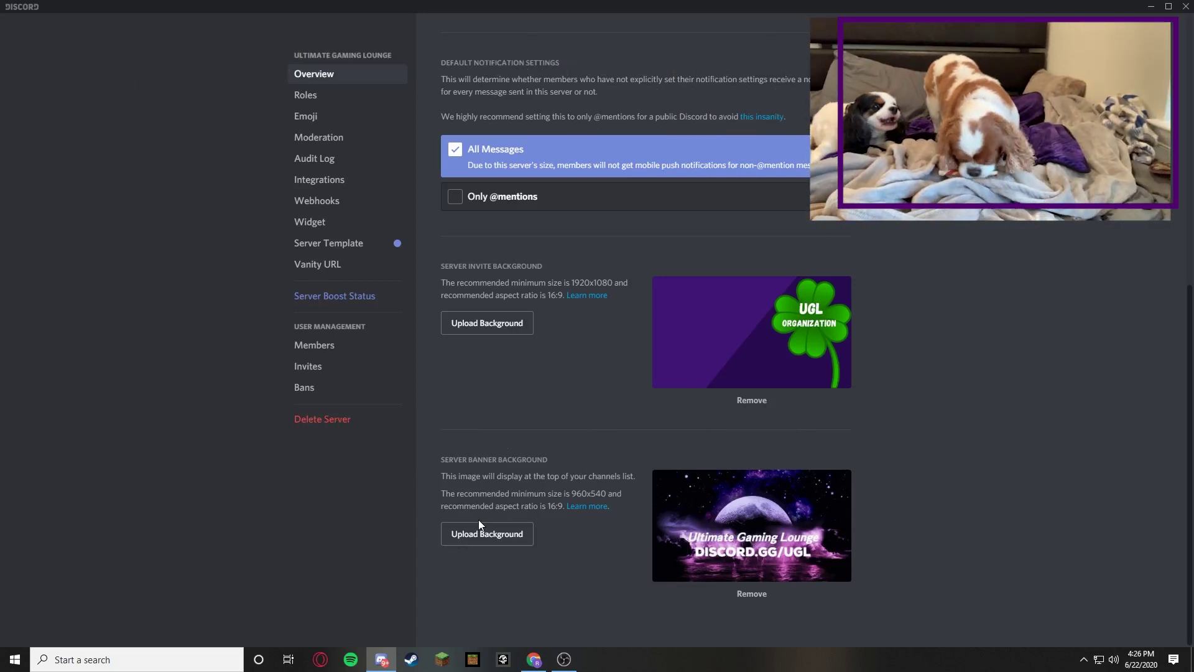
# Close Server Settings to return to the #tech-help channel
pyautogui.press('Escape')
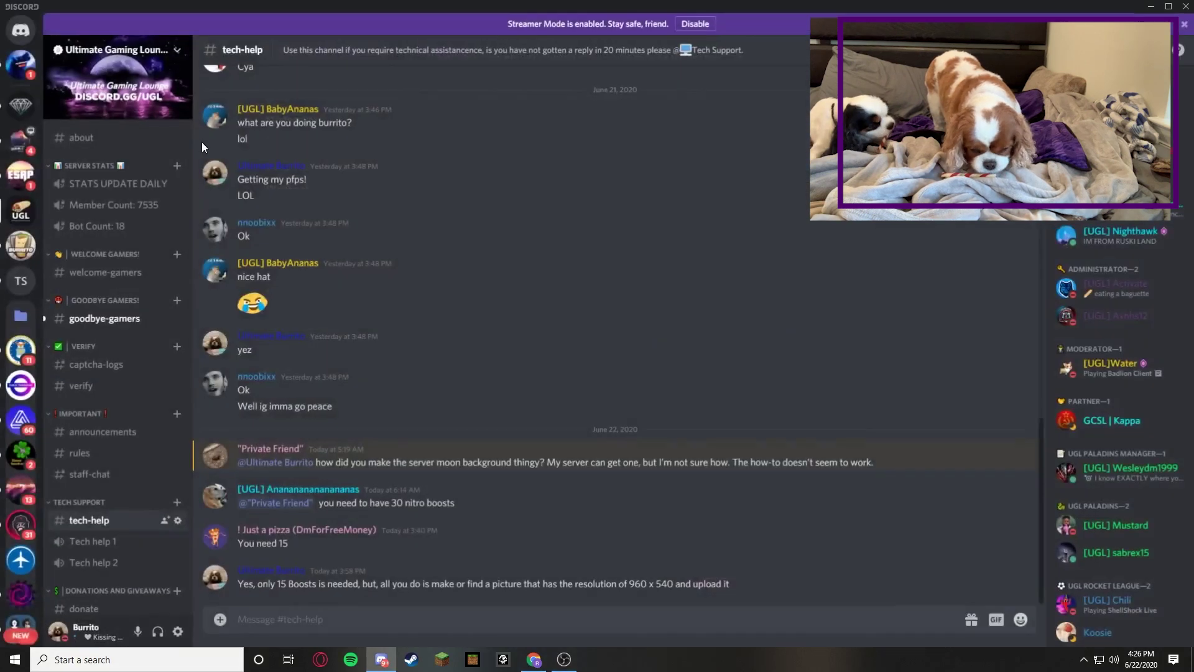